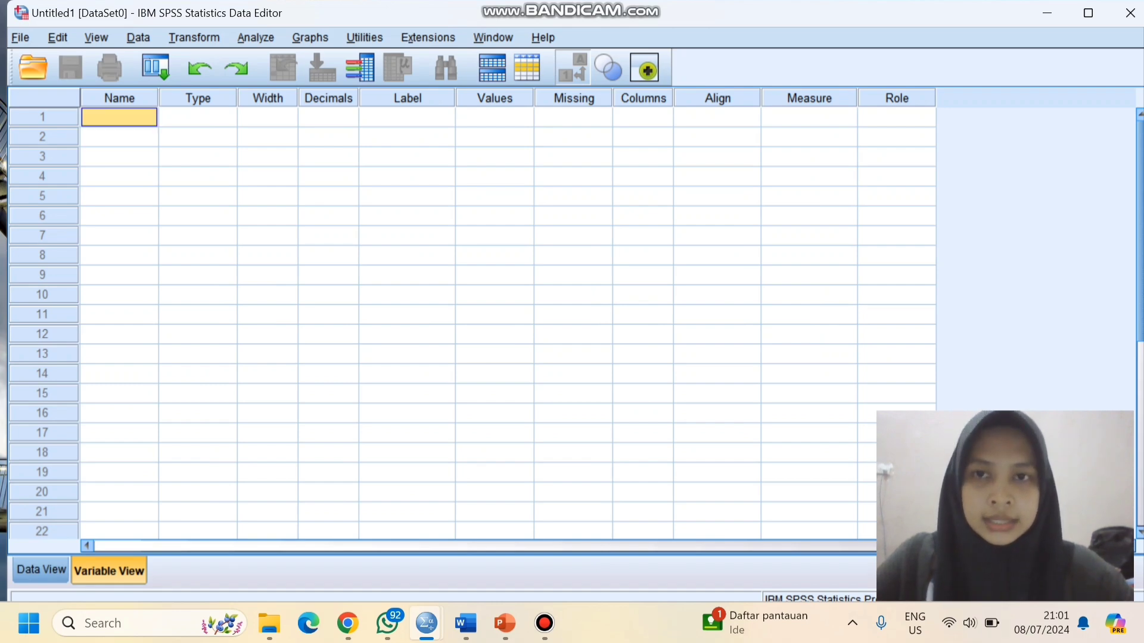
Step: Define the first variable with the name "hasil" and the label "hasil belajar matematika"
left_click(407, 117)
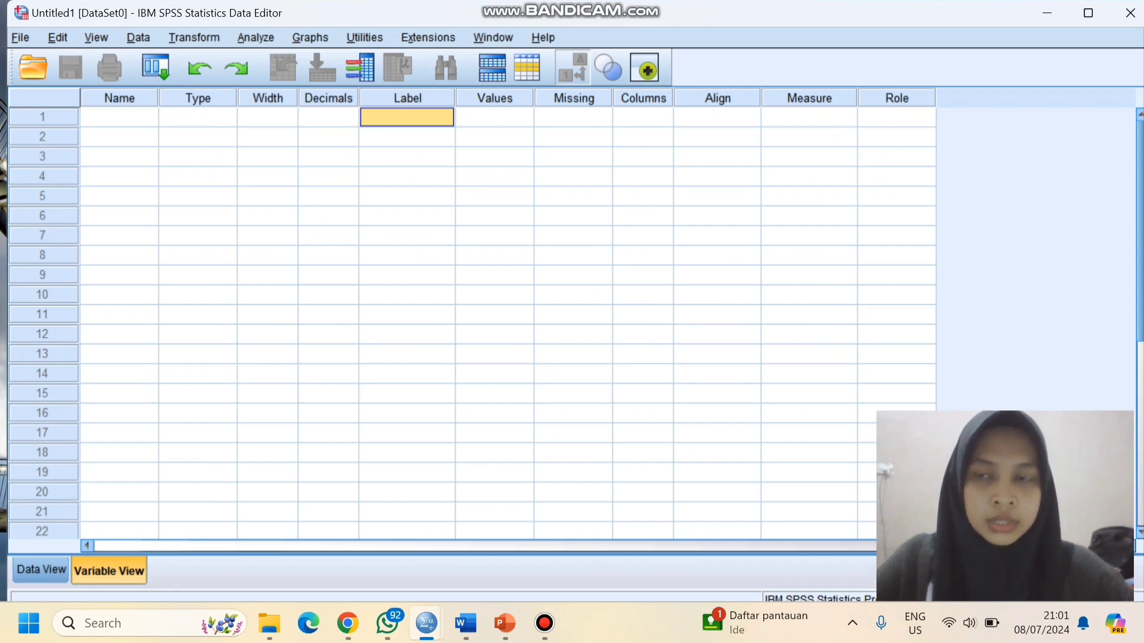
left_click(119, 117)
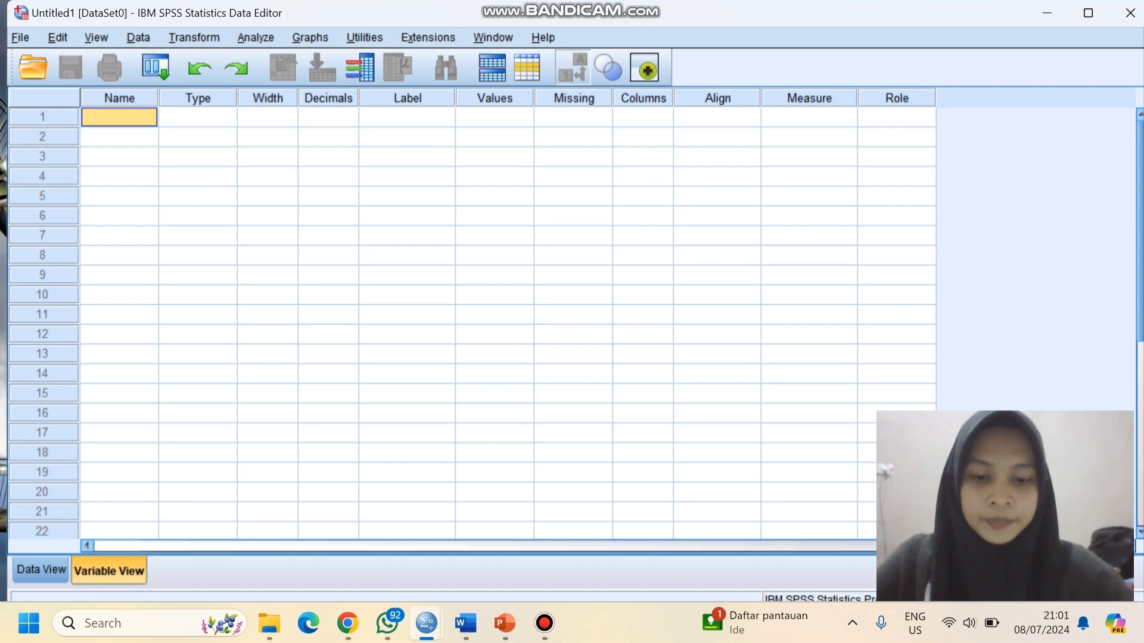
type("hasil")
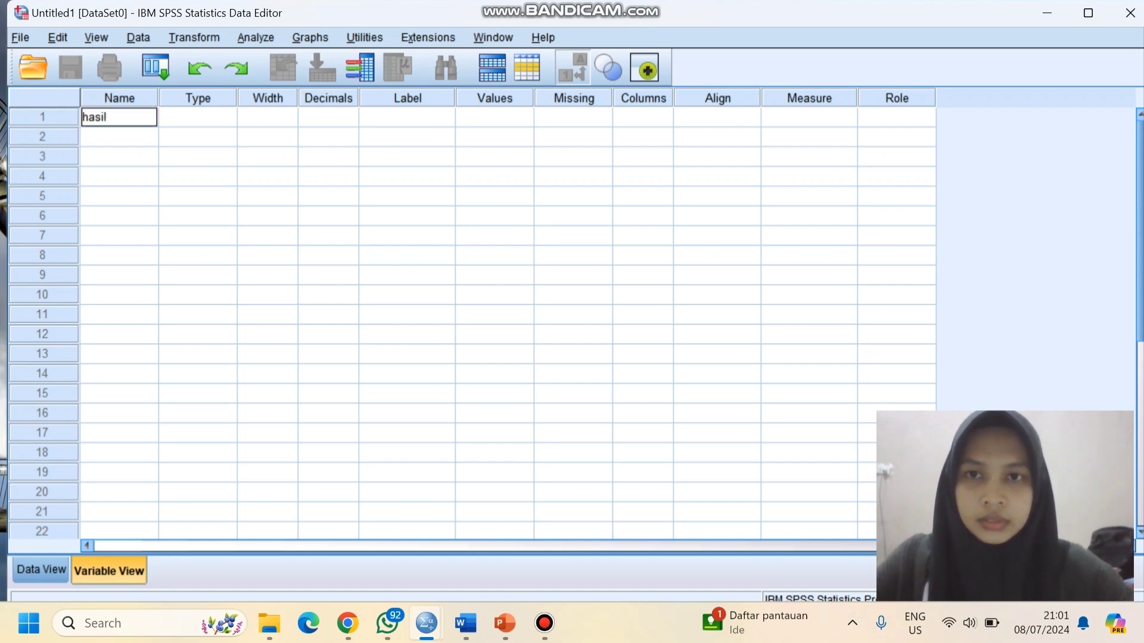
left_click(407, 118)
type("has")
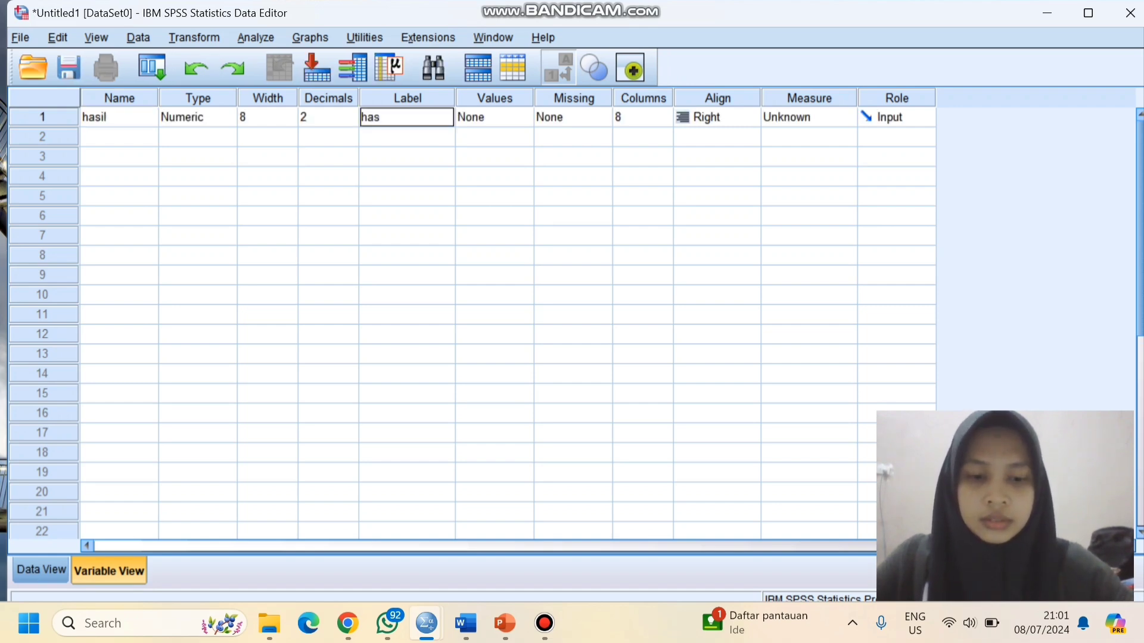
type("il belajar matematika")
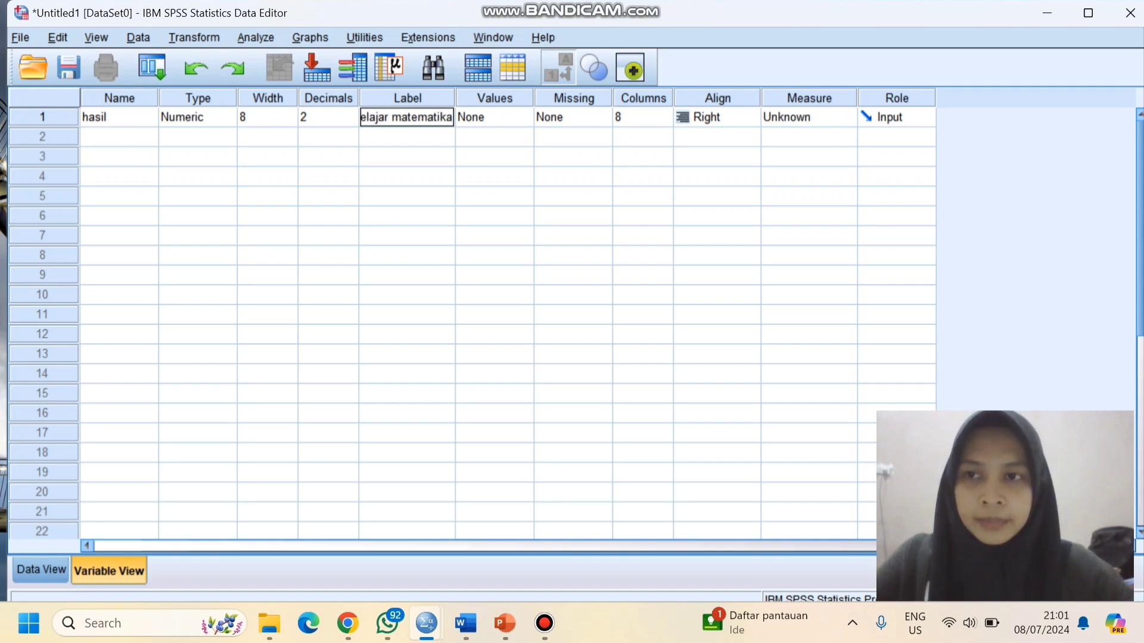
key("Return")
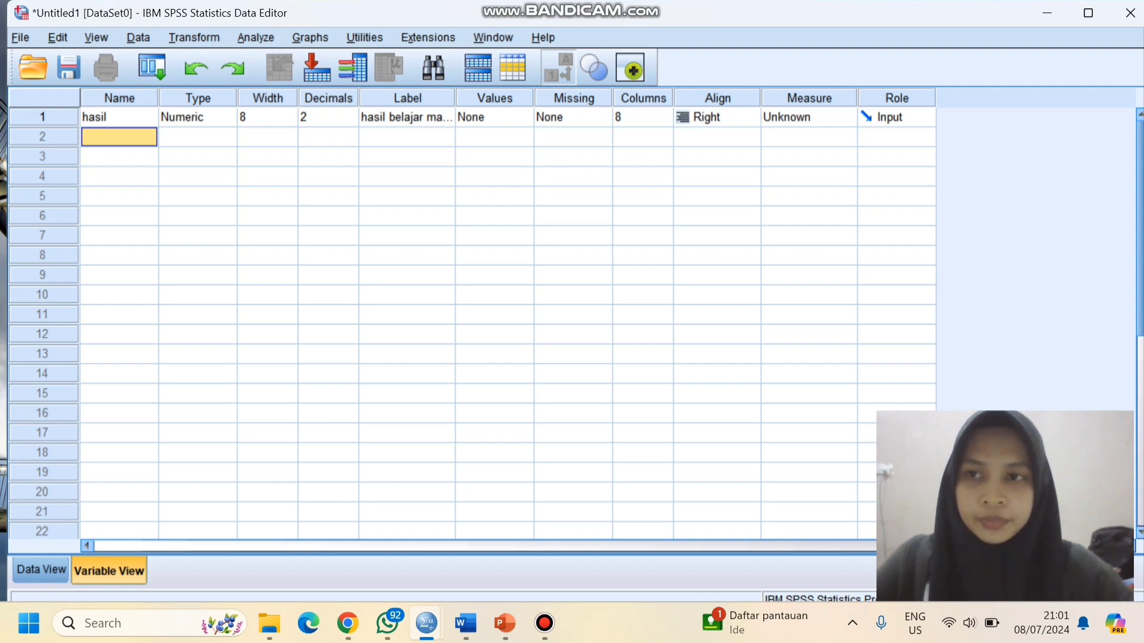
Step: Define a second variable named "kelas" in row 2 with the label "kelas"
type("kelas")
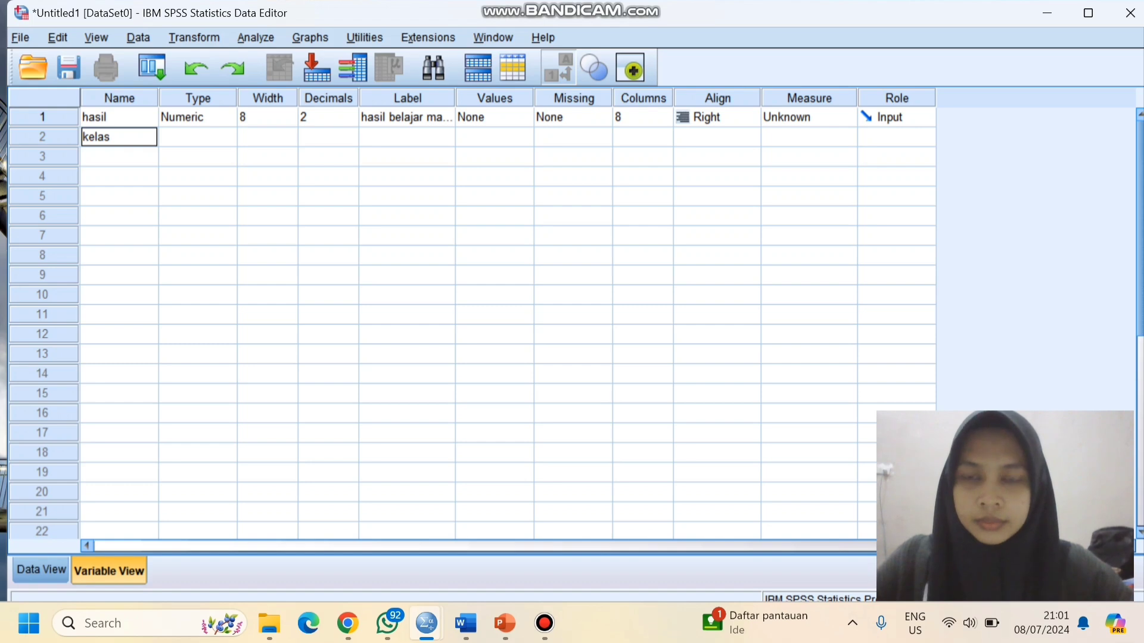
left_click(407, 137)
type("ke")
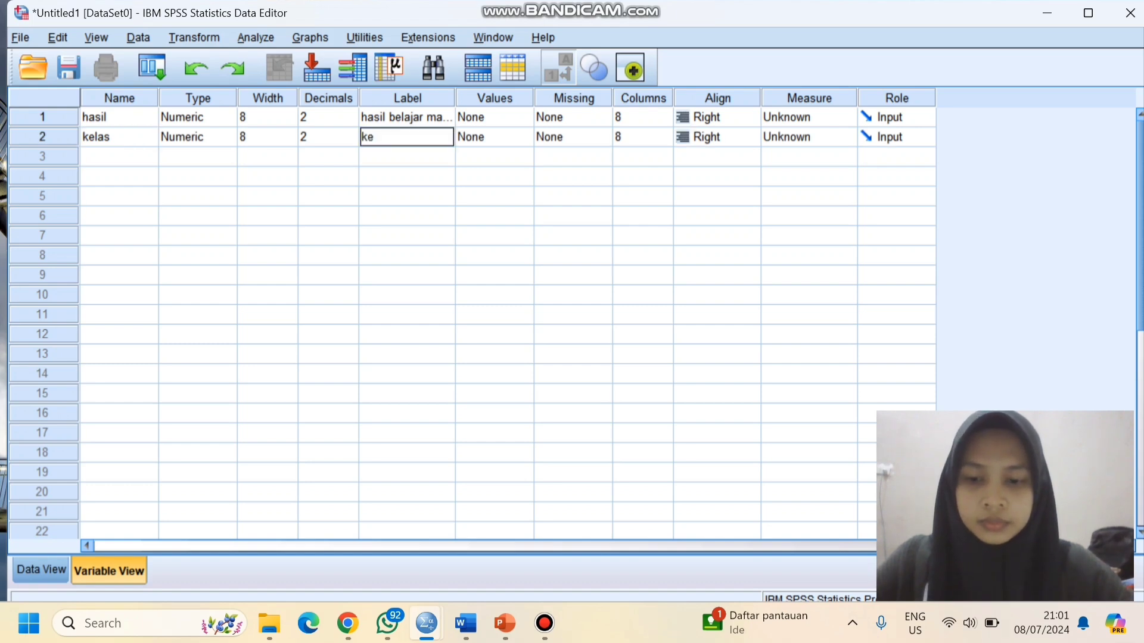
type("las")
key("Return")
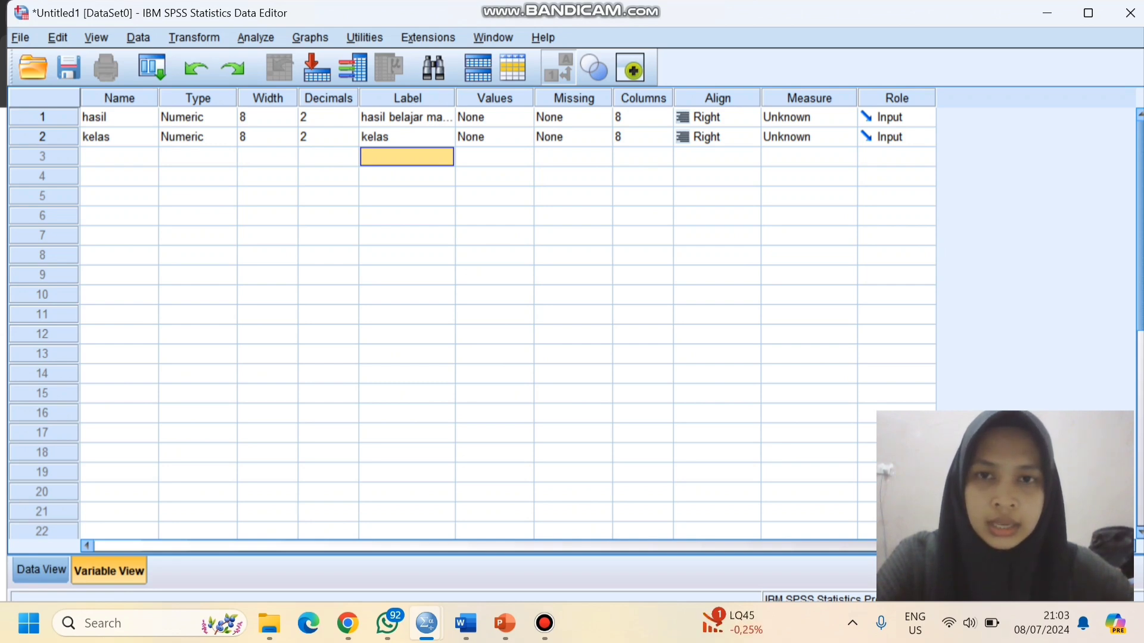
Step: Add a value label to the kelas variable that assigns "kelas a" to value 1
left_click(490, 137)
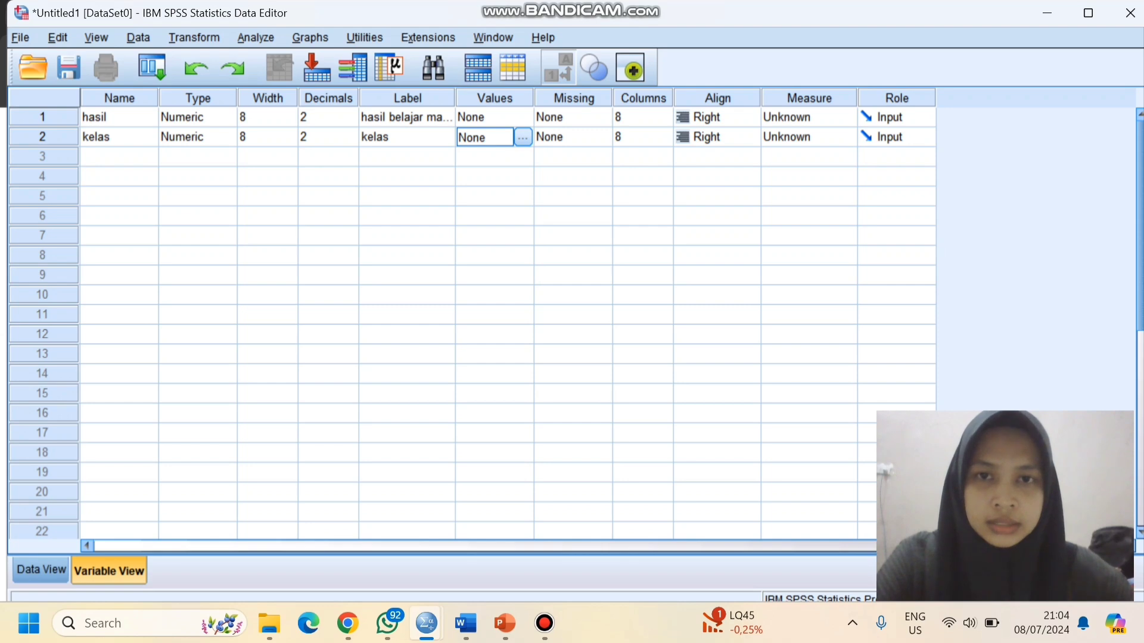
left_click(522, 138)
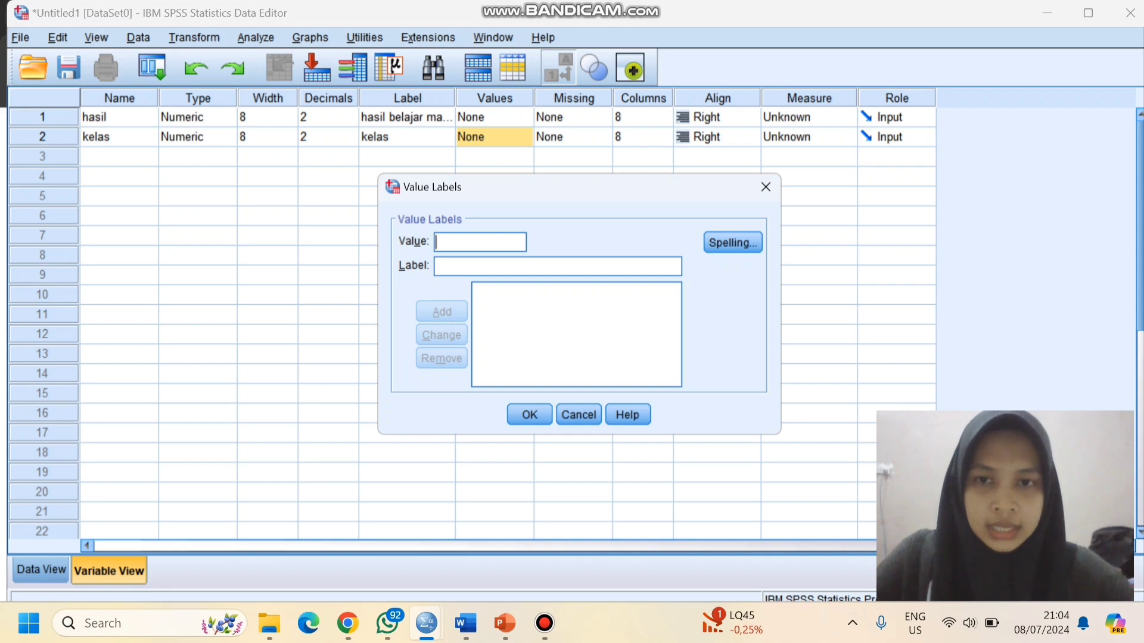
type("1")
key("Tab")
type("ke")
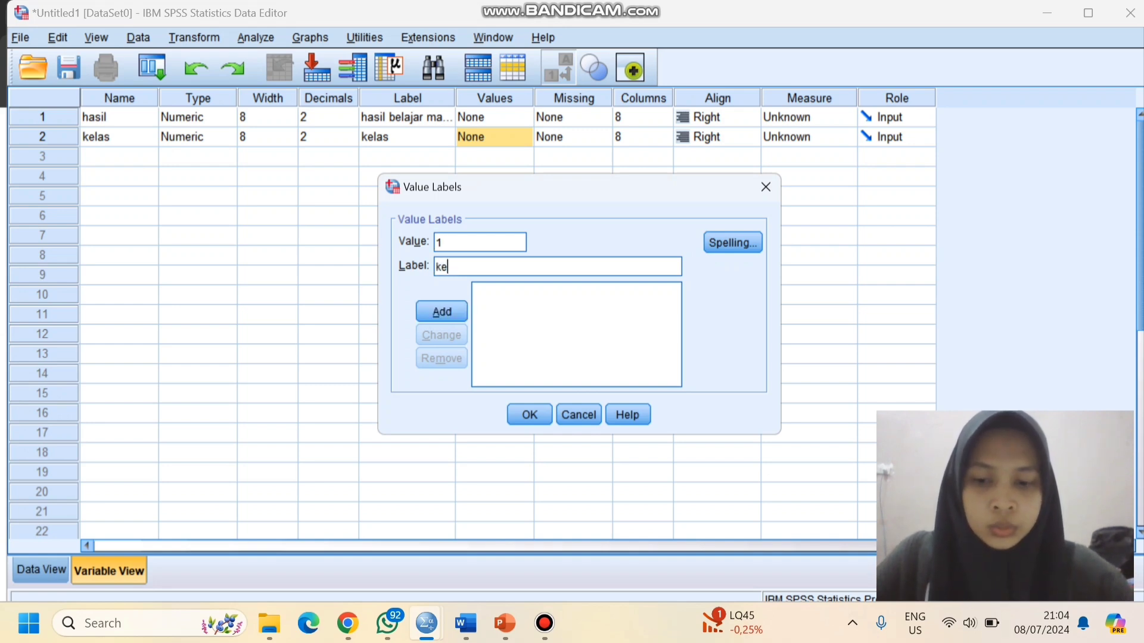
type("las a")
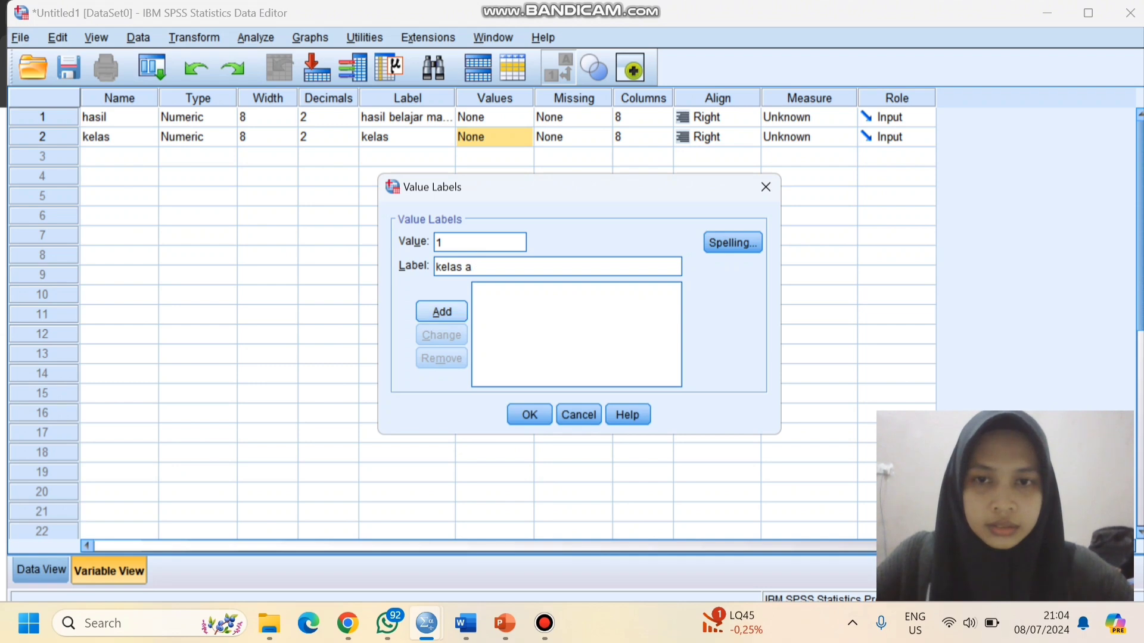
key("Return")
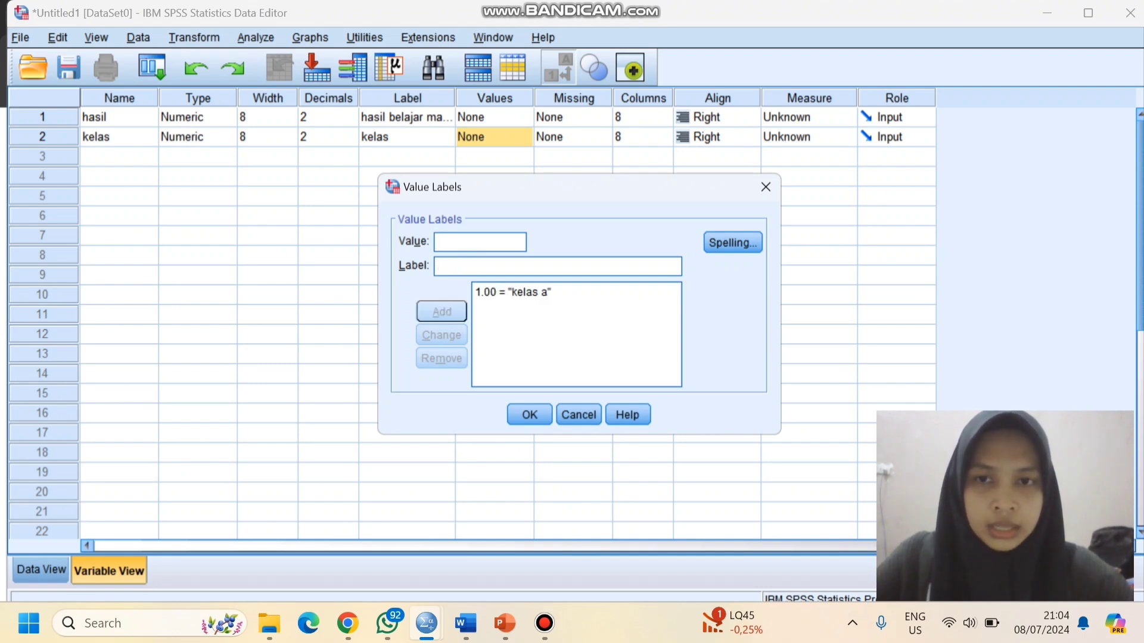
Step: Add the value label 2 = "kelas B", correct the label of value 1 to "kelas A", and apply the value labels
type("2")
key("Tab")
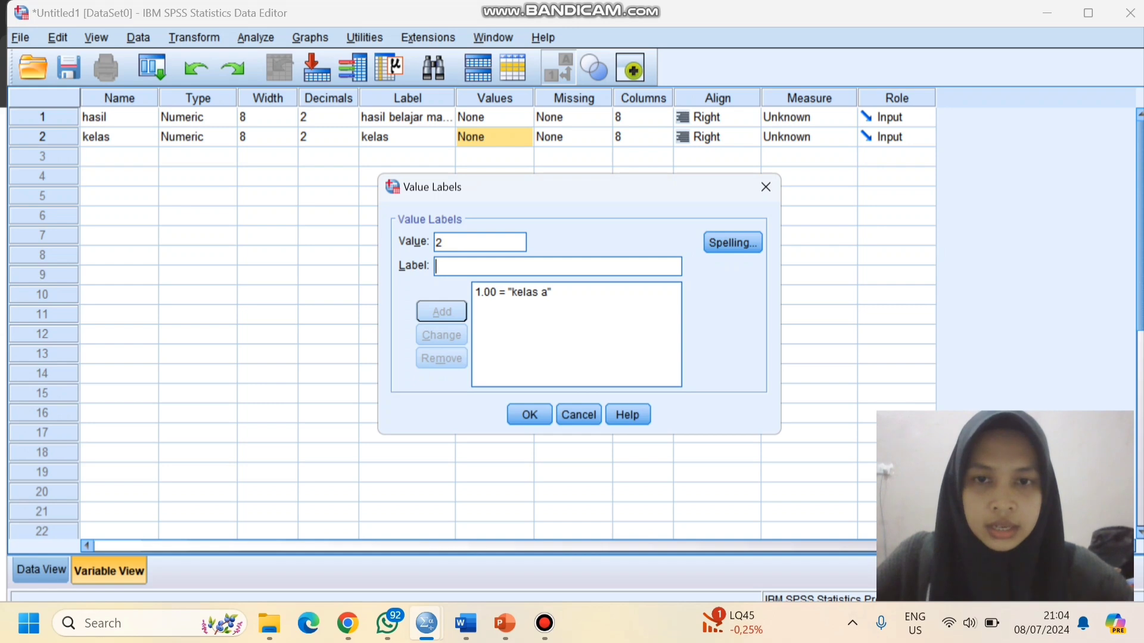
type("kelas b")
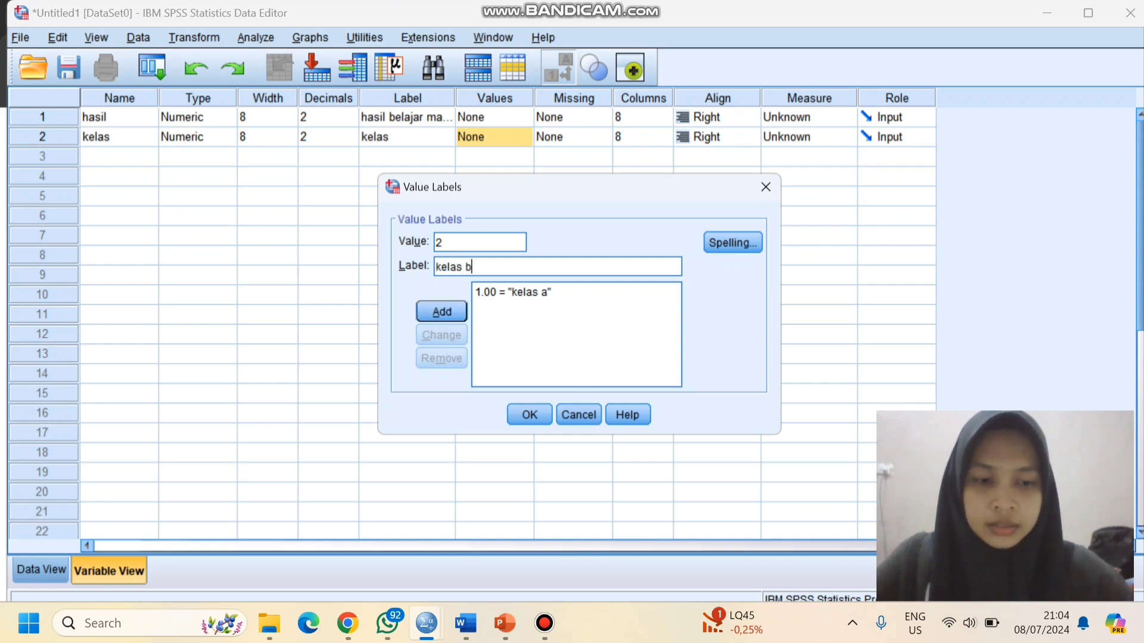
key("BackSpace")
type("B")
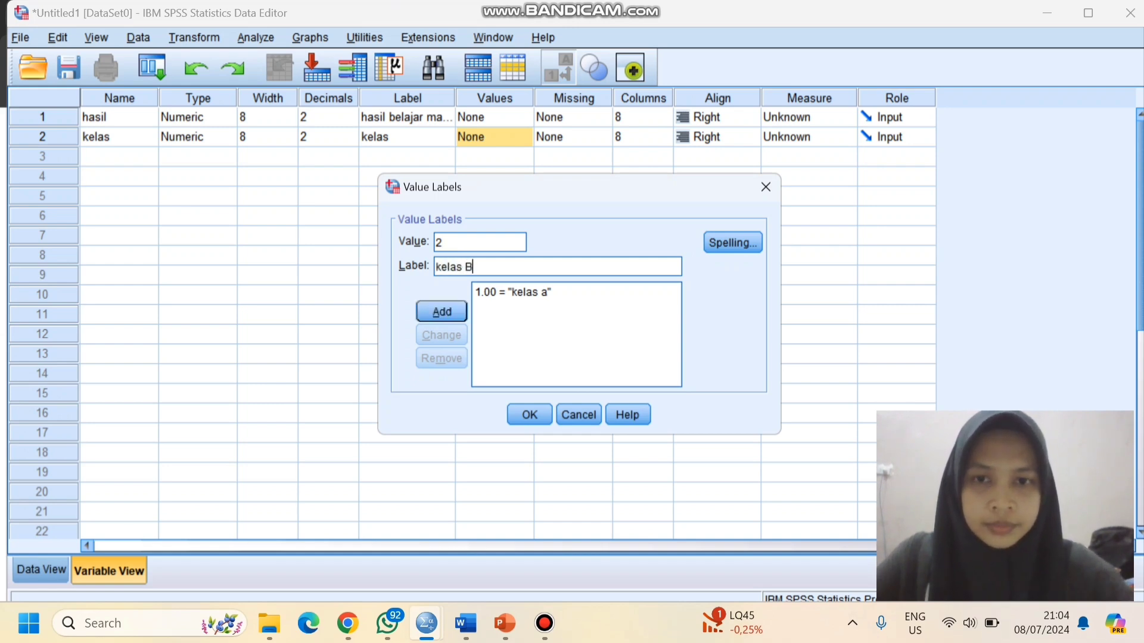
key("Return")
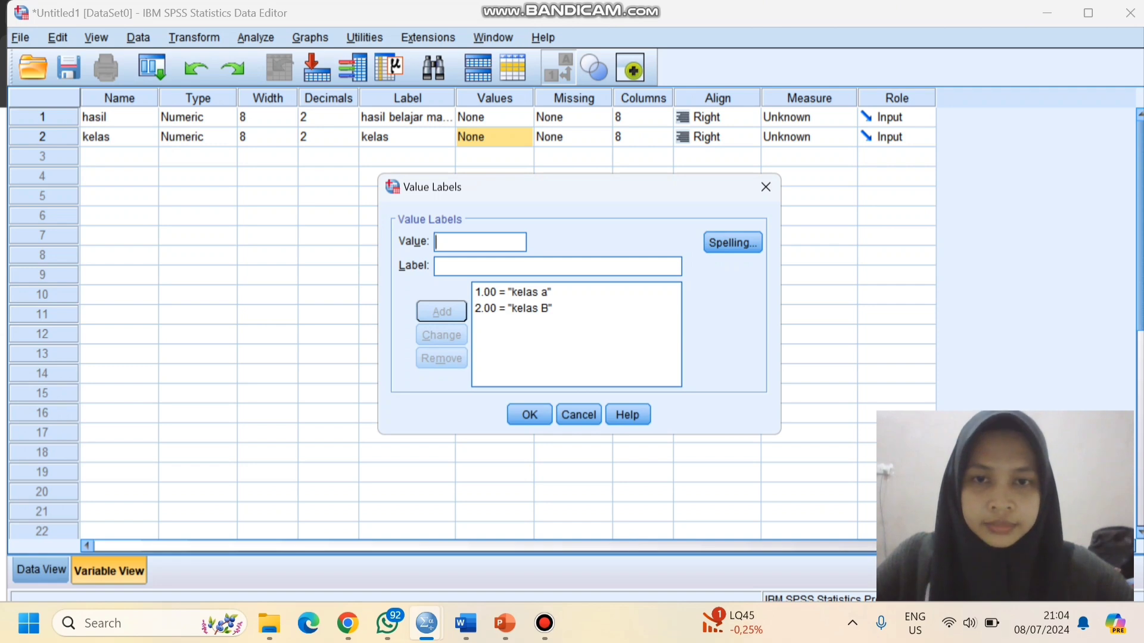
left_click(575, 292)
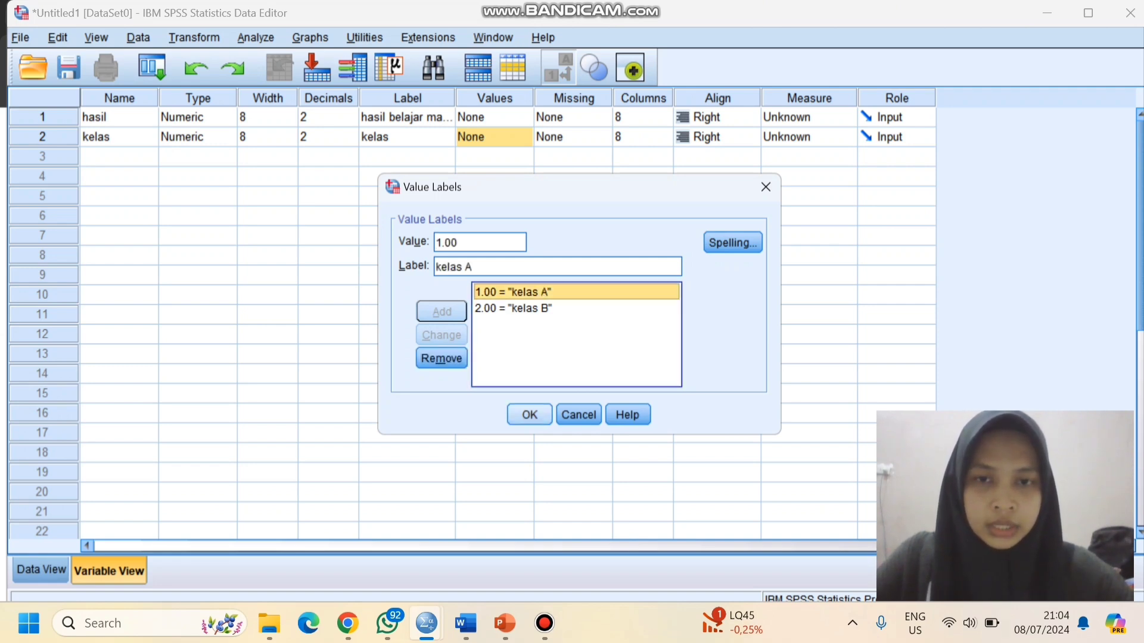
left_click(530, 415)
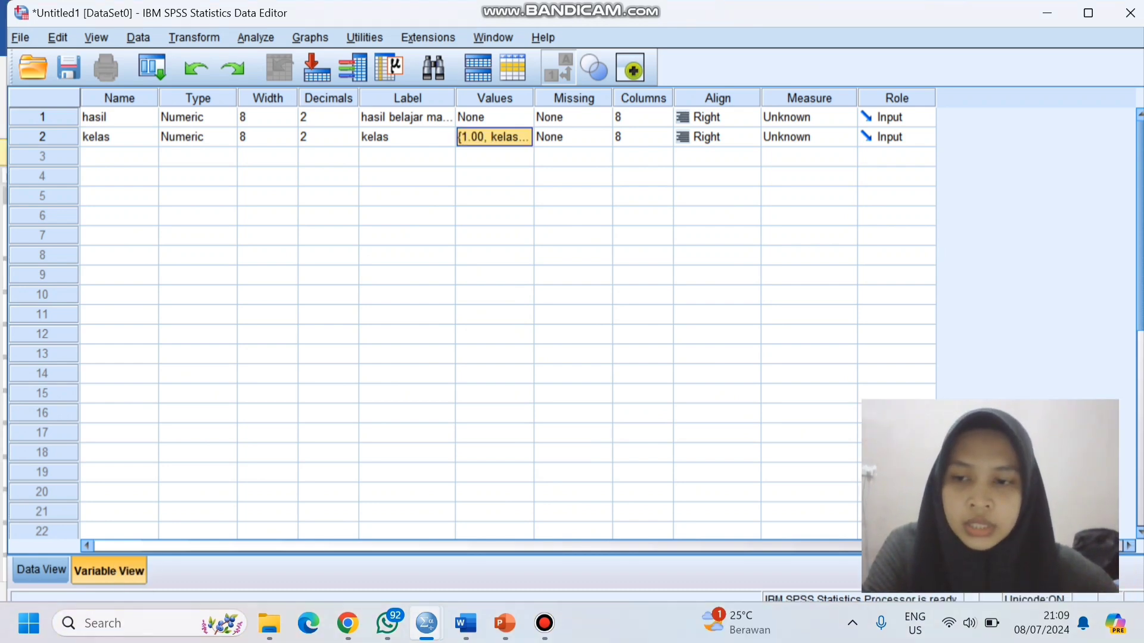
Step: Show the data sheet, then switch to the Word document and copy the ten Kelas A scores from the table
left_click(41, 570)
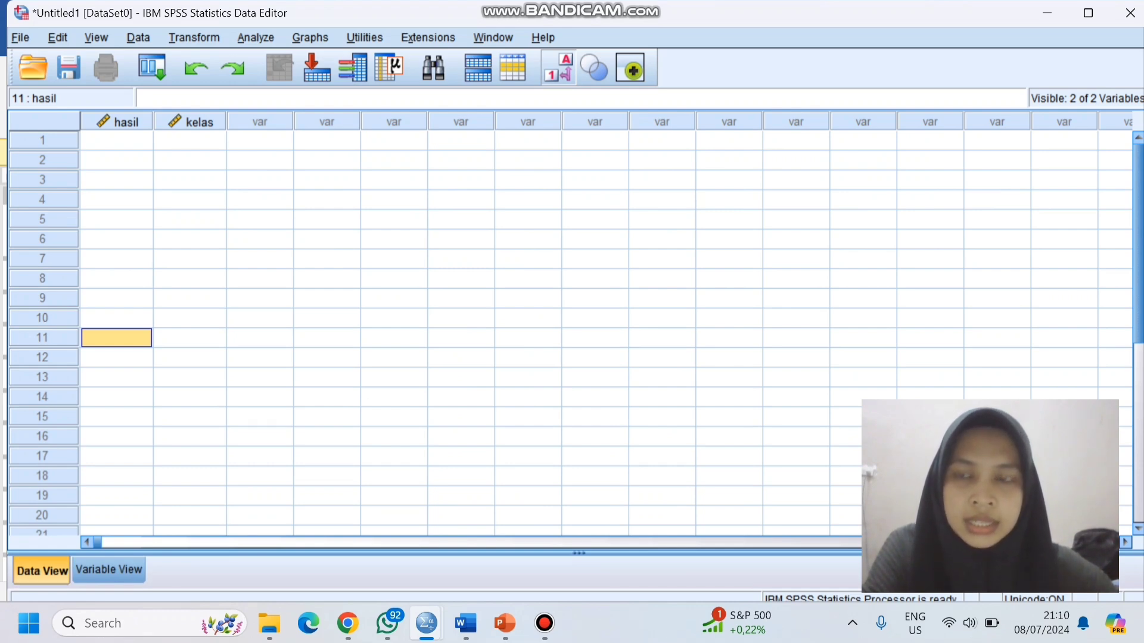
mouse_move(465, 623)
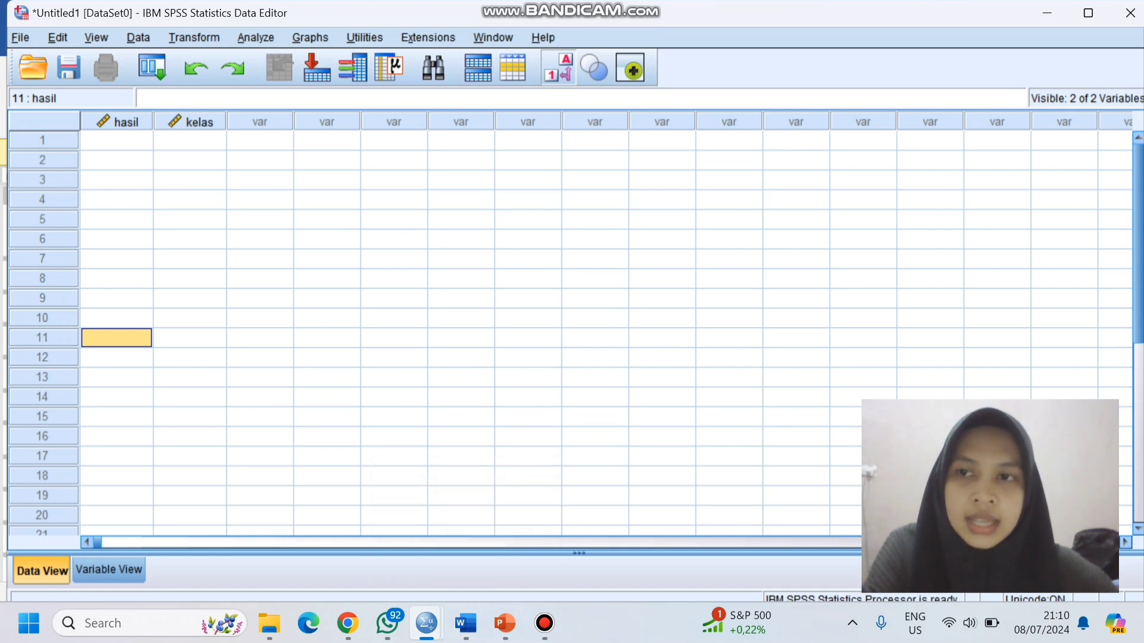
left_click(466, 623)
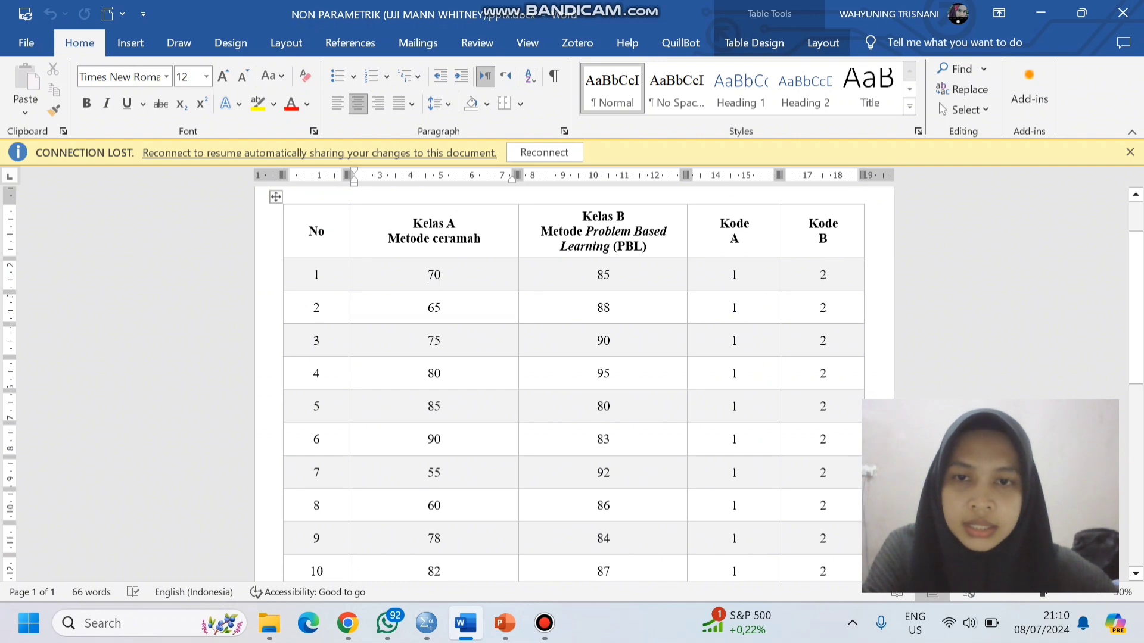
left_click_drag(428, 275, 434, 514)
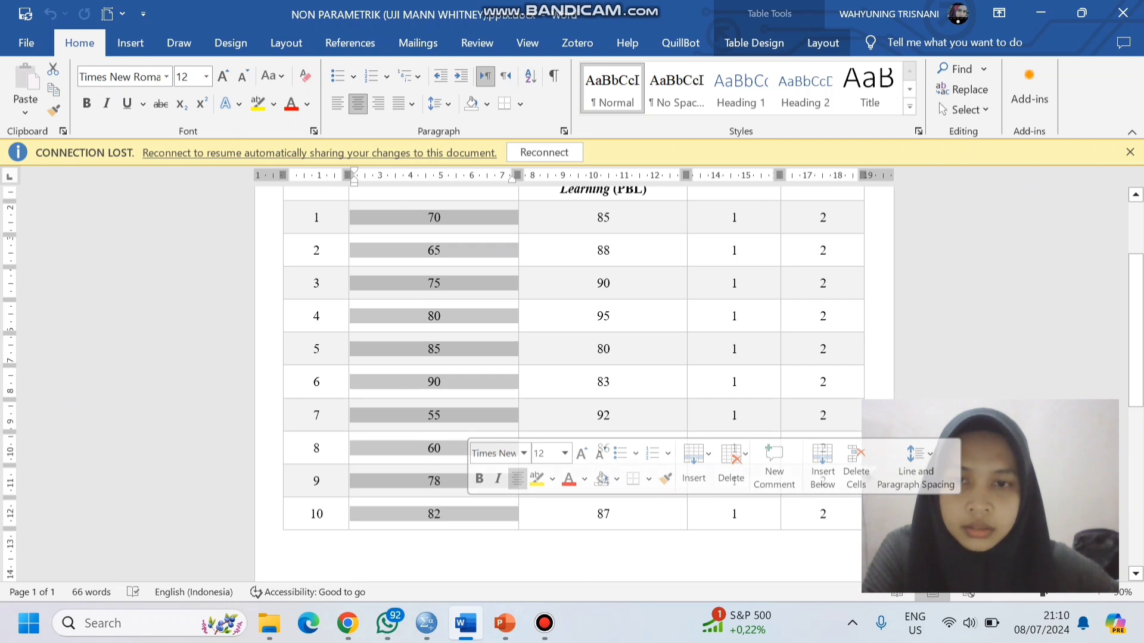
right_click(434, 364)
left_click(471, 143)
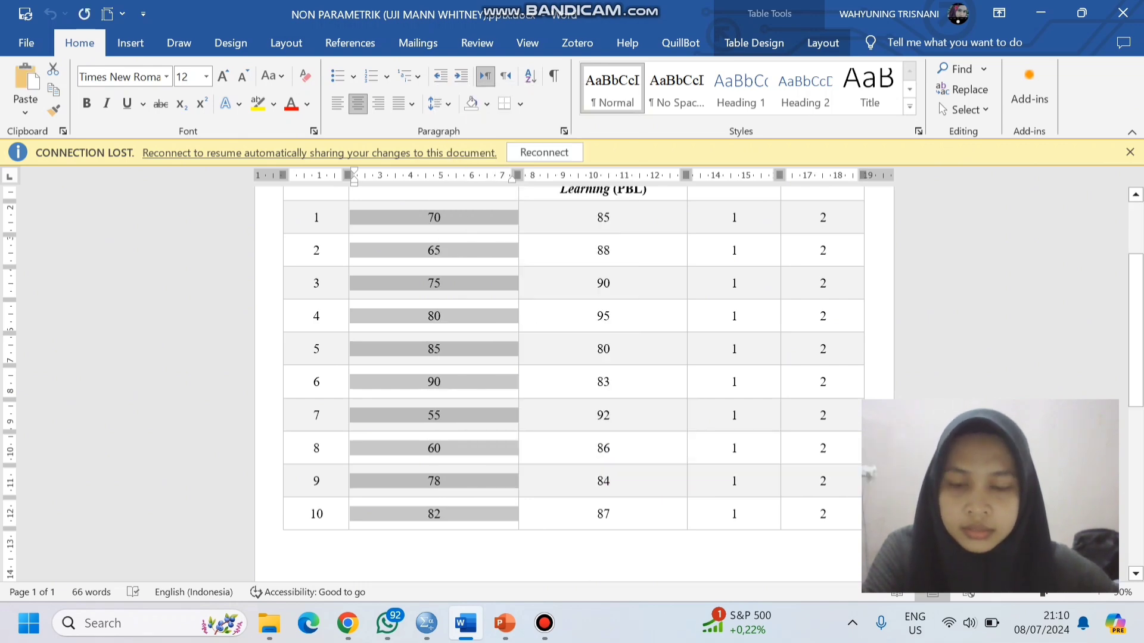
Step: Return to the untitled SPSS dataset and paste the Kelas A scores into the hasil column starting at row 1
mouse_move(425, 623)
left_click(334, 525)
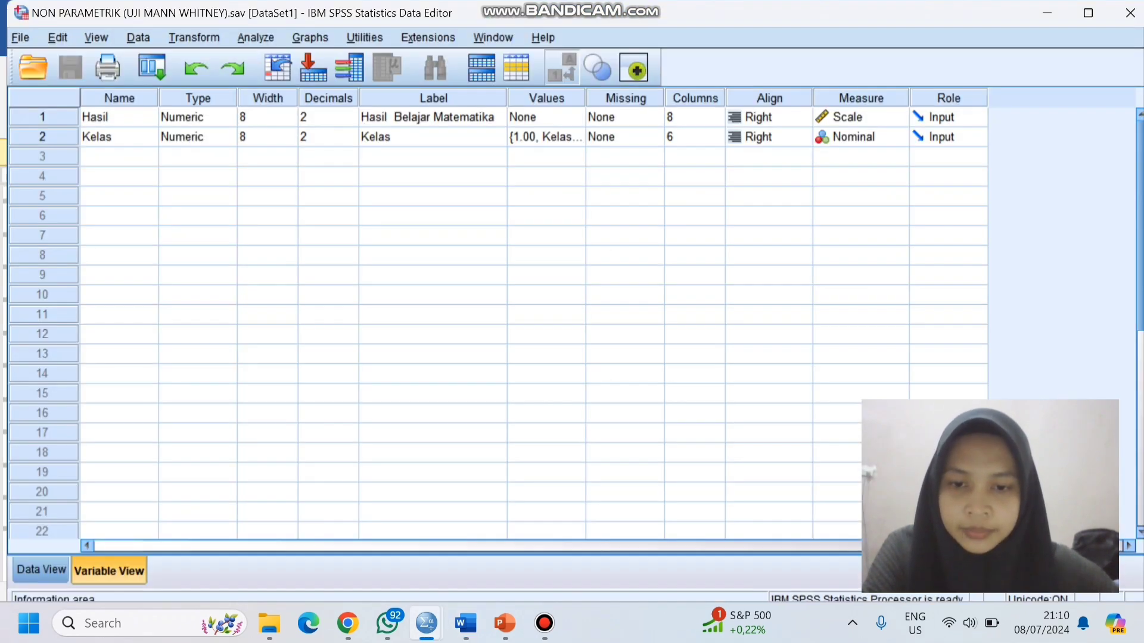
left_click(524, 536)
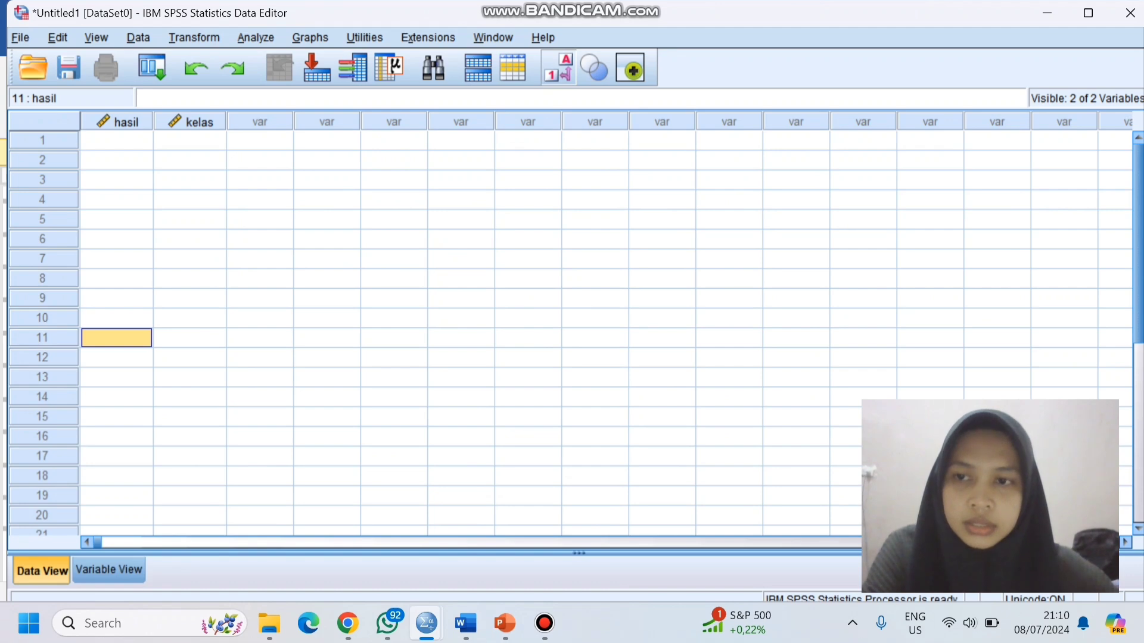
left_click(116, 141)
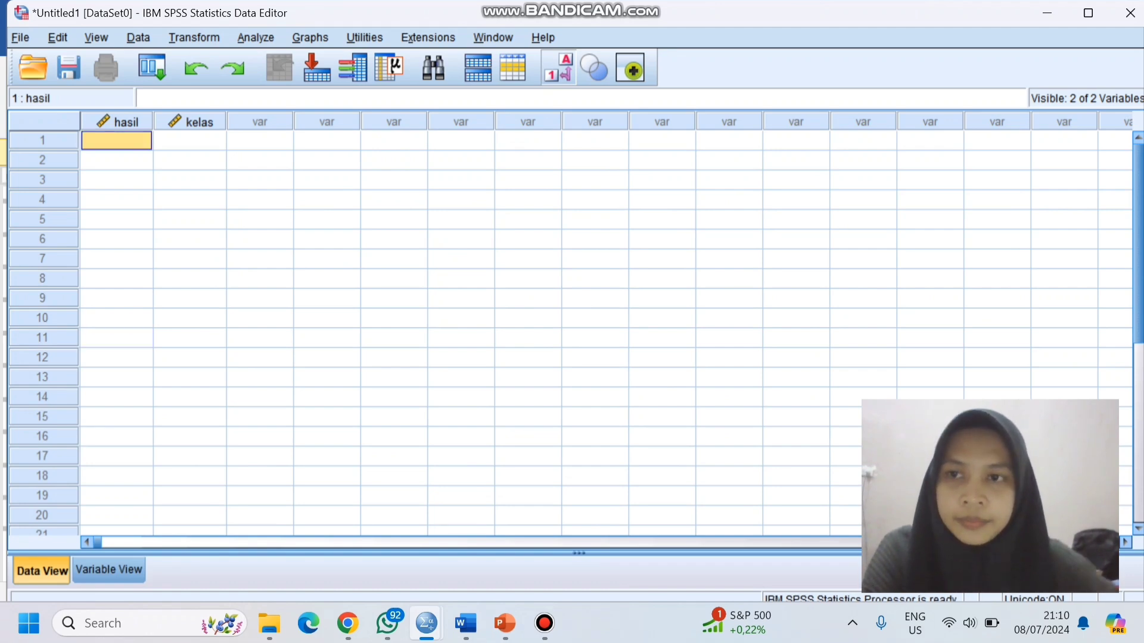
key("ctrl+v")
Step: Copy the ten Kelas B scores from the Word table and paste them into the hasil column starting at row 11
left_click(116, 338)
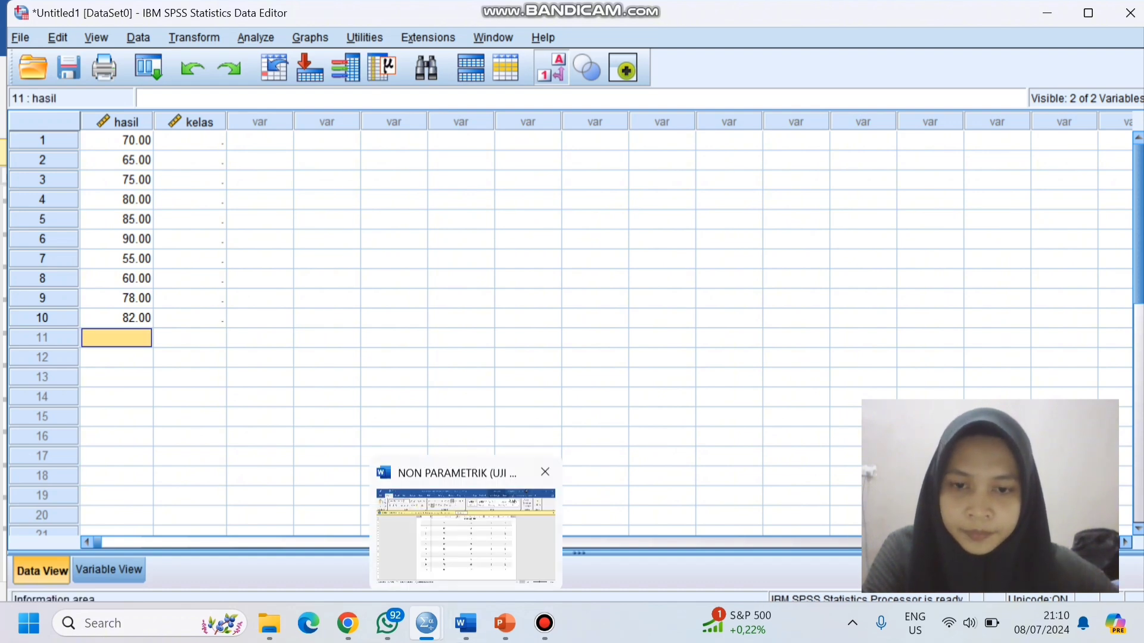
left_click(466, 623)
left_click_drag(603, 217, 618, 514)
key("ctrl+c")
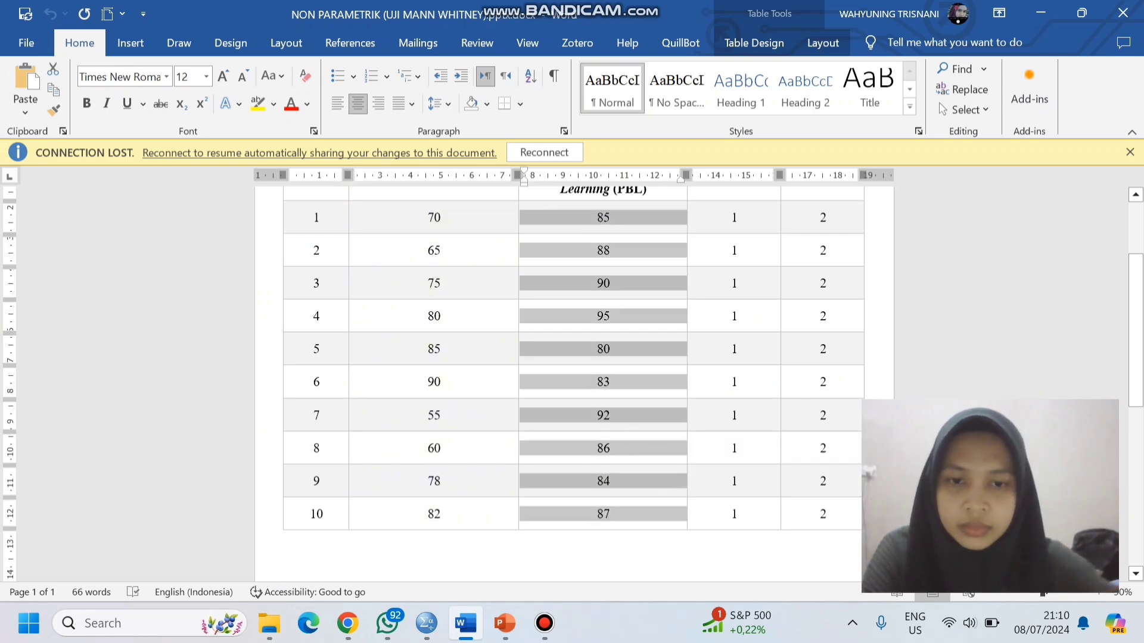
mouse_move(426, 623)
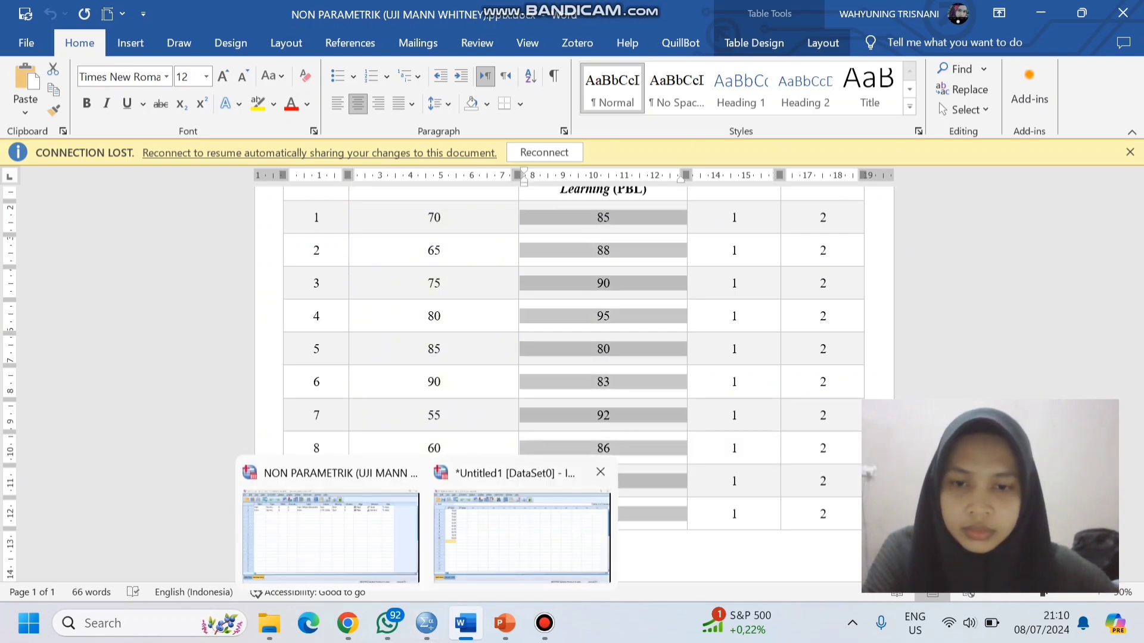
left_click(521, 524)
key("ctrl+v")
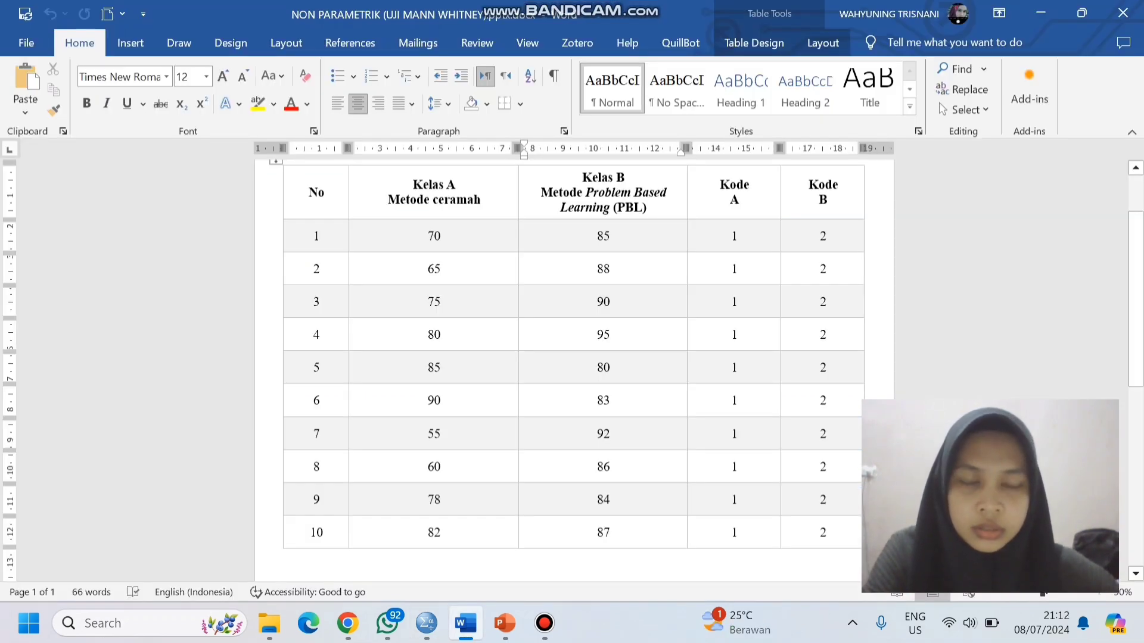
Step: Copy the ten Kode A values from the Word table and paste them into the SPSS kelas column starting at row 1
left_click_drag(734, 236, 734, 462)
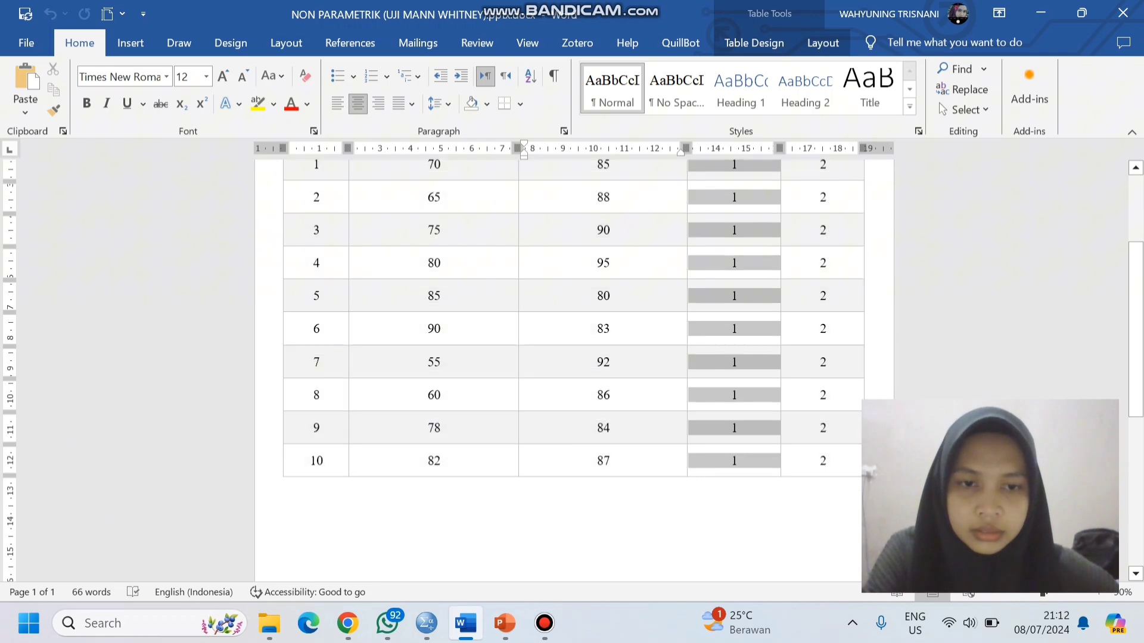
key("ctrl+c")
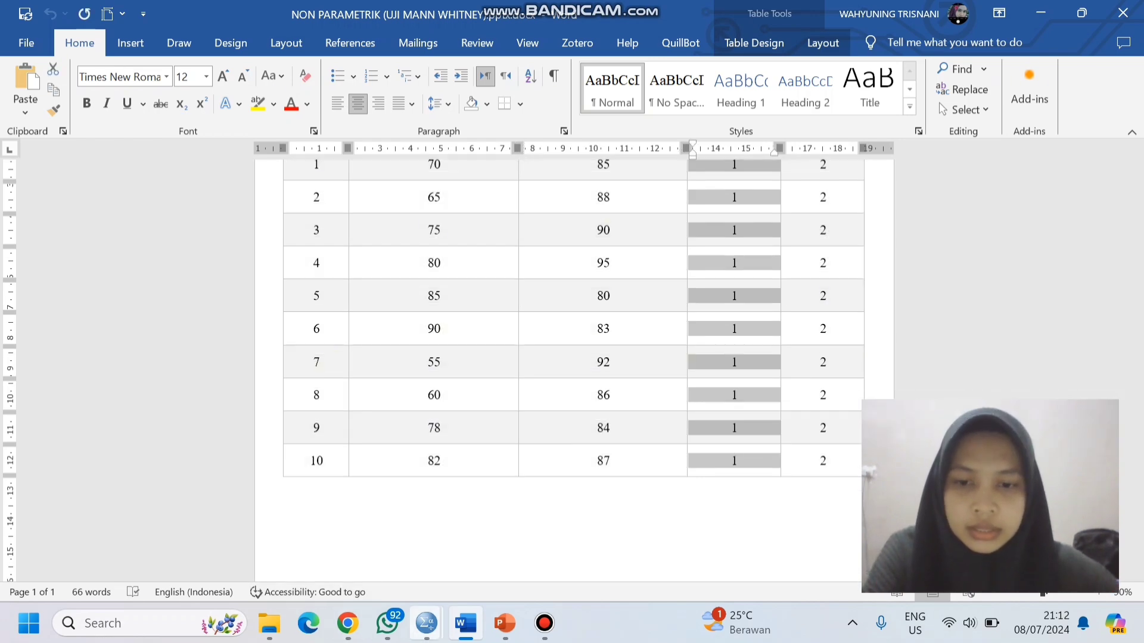
mouse_move(426, 623)
left_click(545, 537)
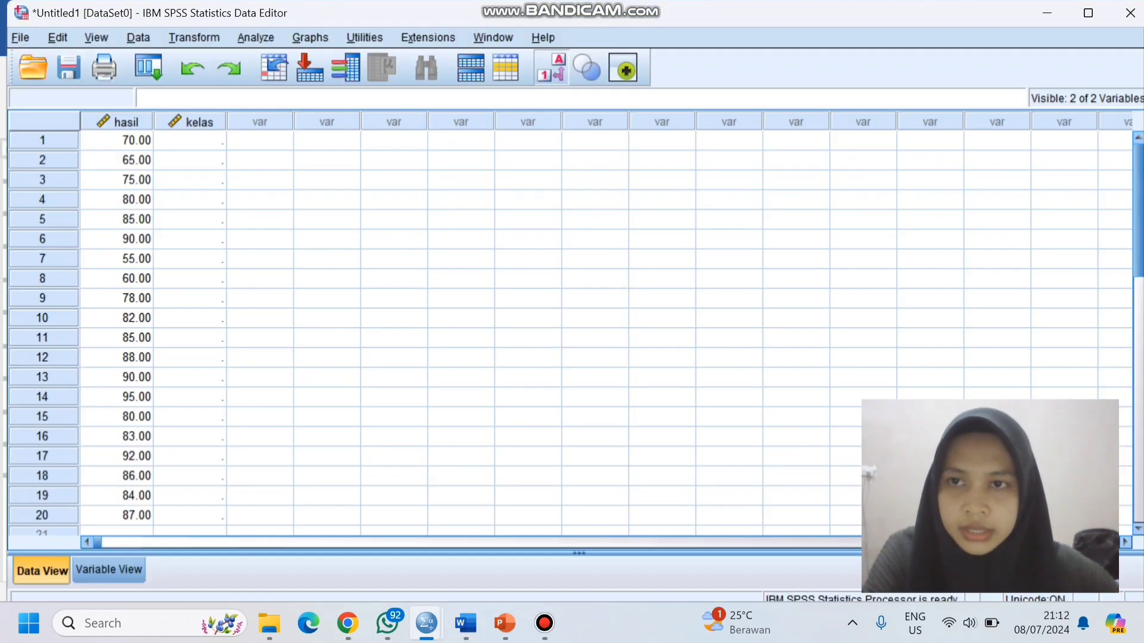
left_click(190, 141)
key("ctrl+v")
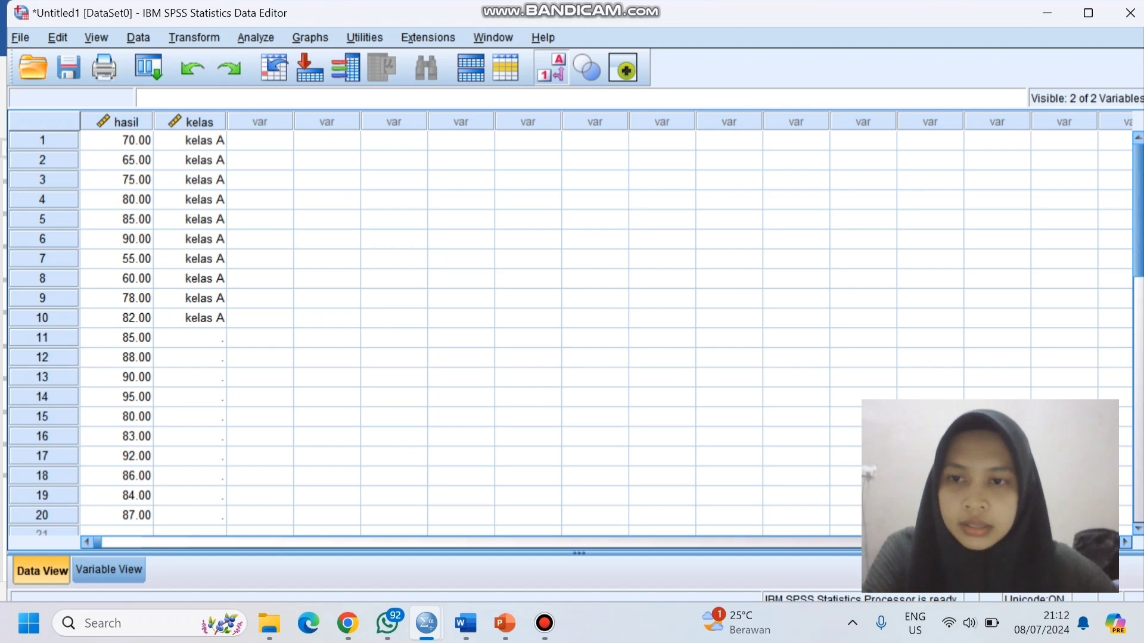
Step: Copy the ten Kode B values from Word into the SPSS kelas column starting at row 11, then turn off the value label display
left_click(190, 338)
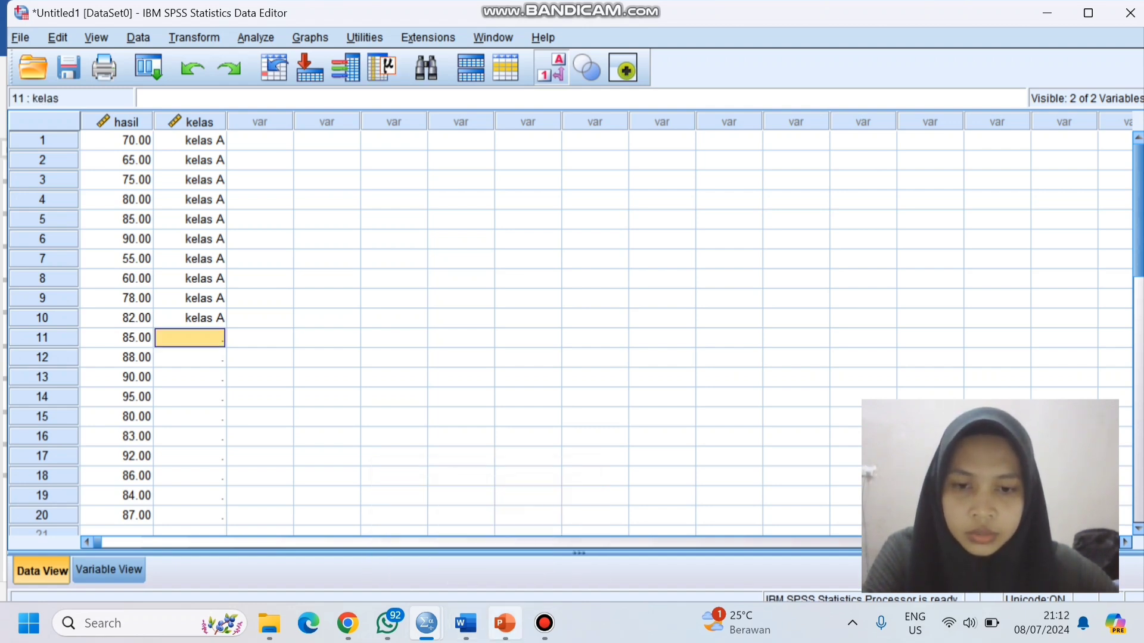
left_click(466, 623)
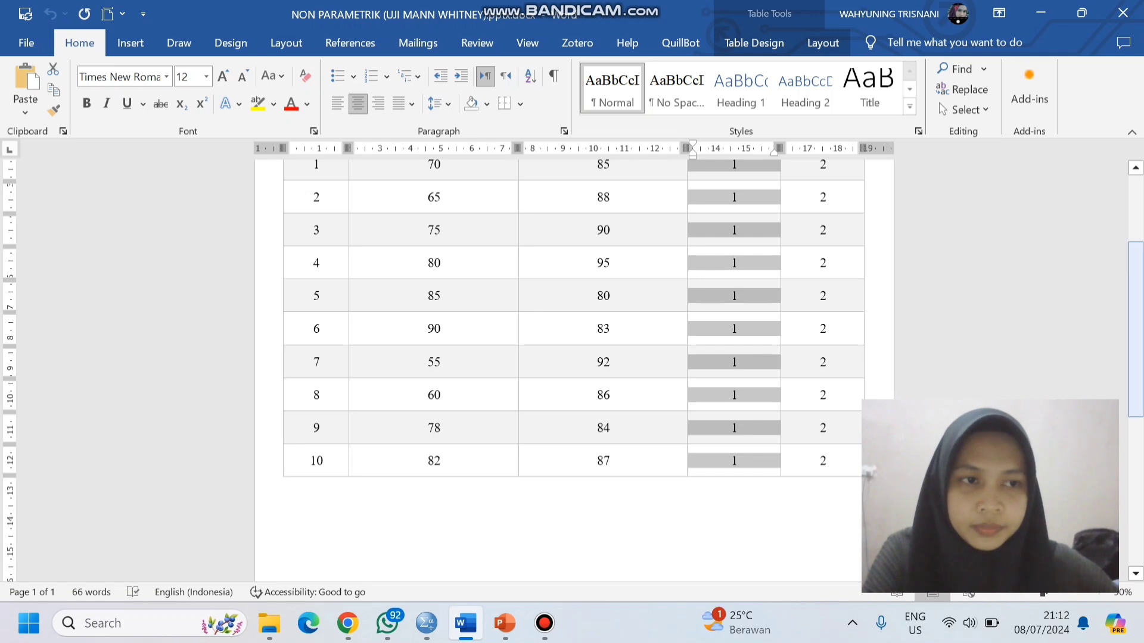
scroll(572, 370, "up", 4)
left_click_drag(823, 323, 823, 519)
key("ctrl+c")
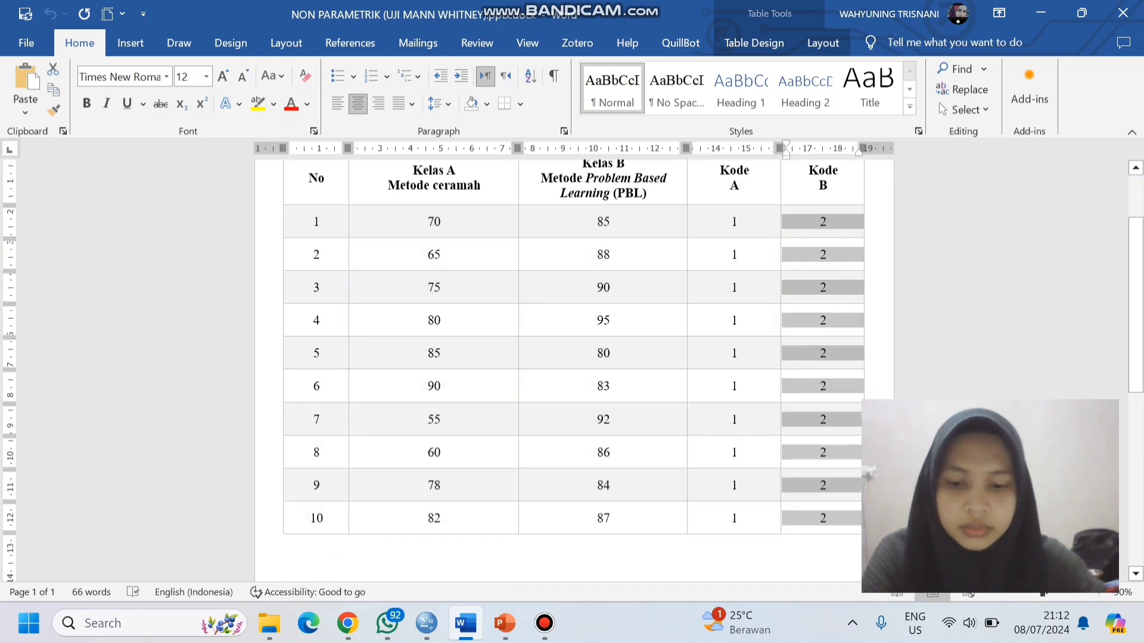
mouse_move(427, 623)
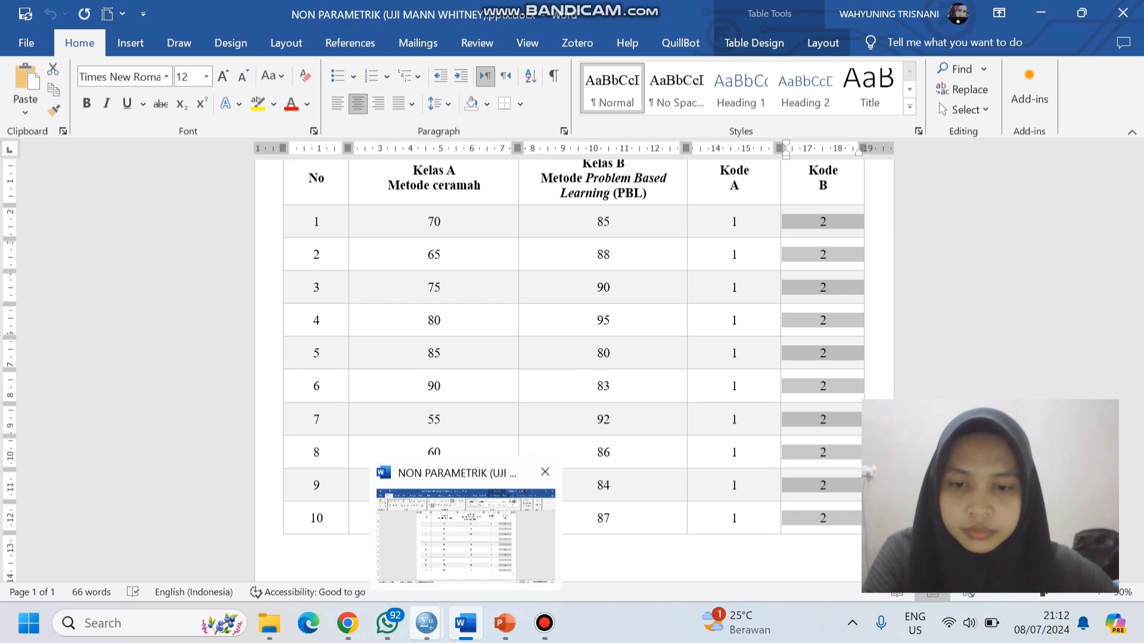
left_click(522, 524)
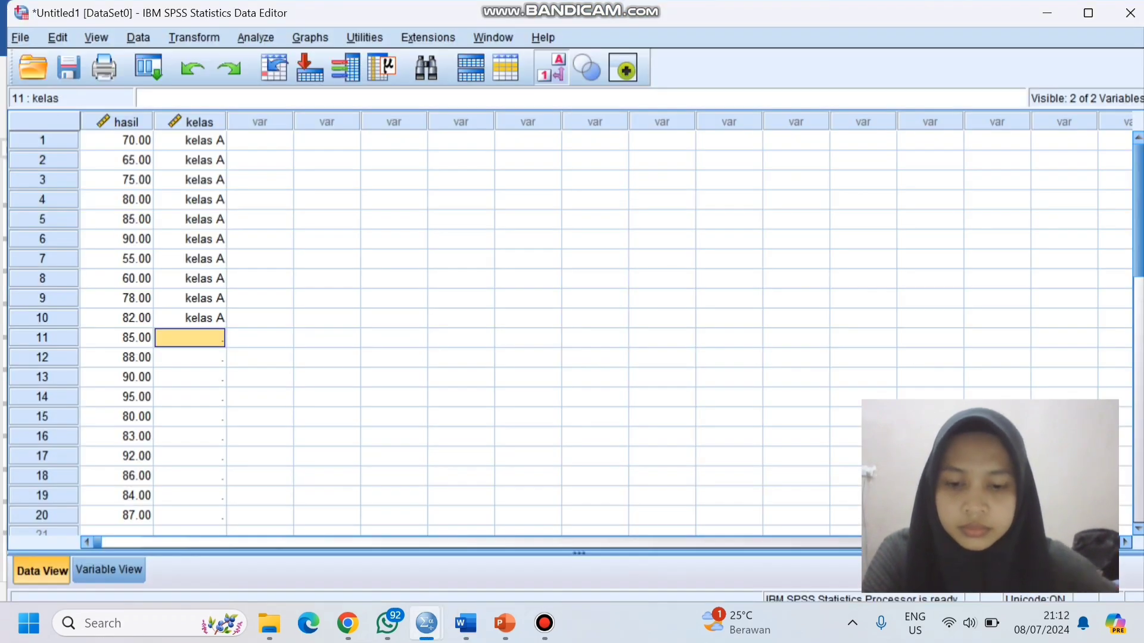
key("ctrl+v")
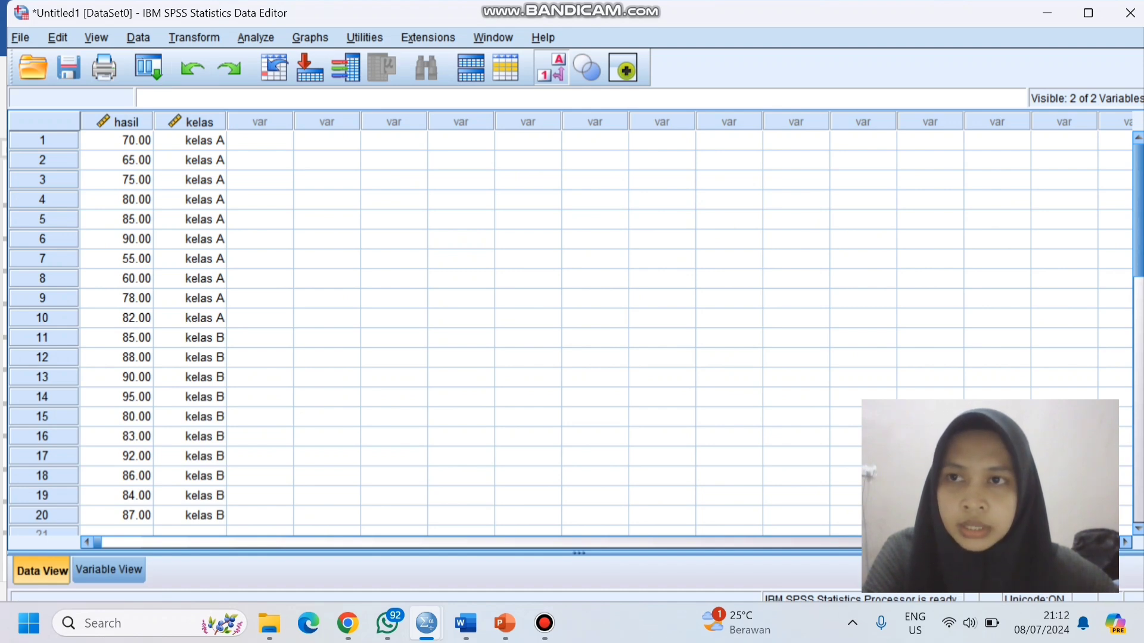
left_click(97, 38)
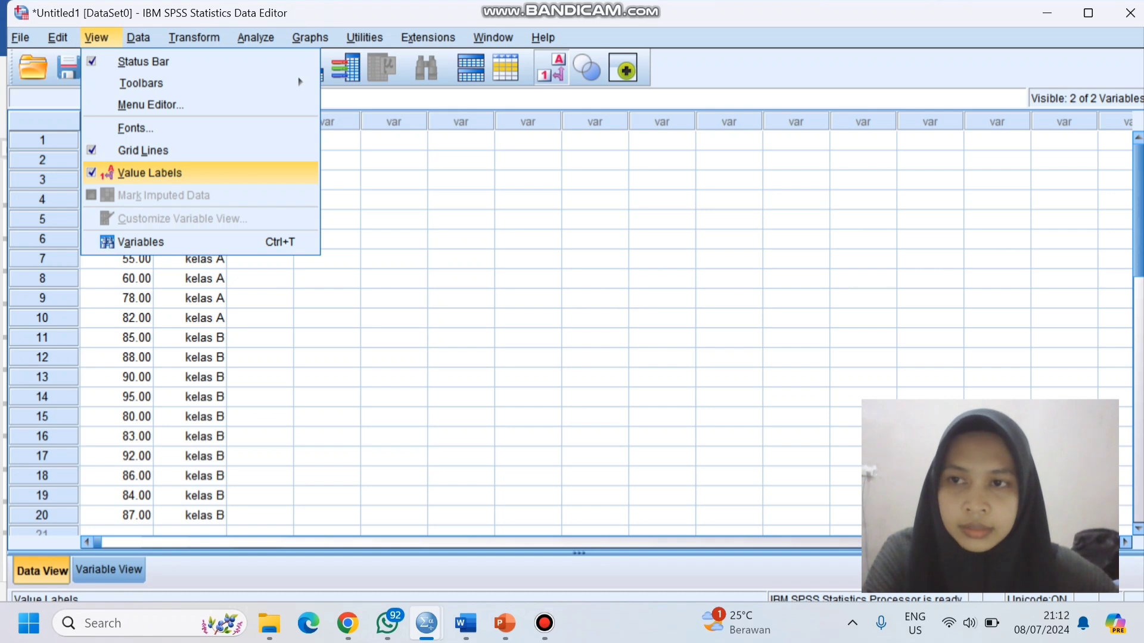
left_click(149, 173)
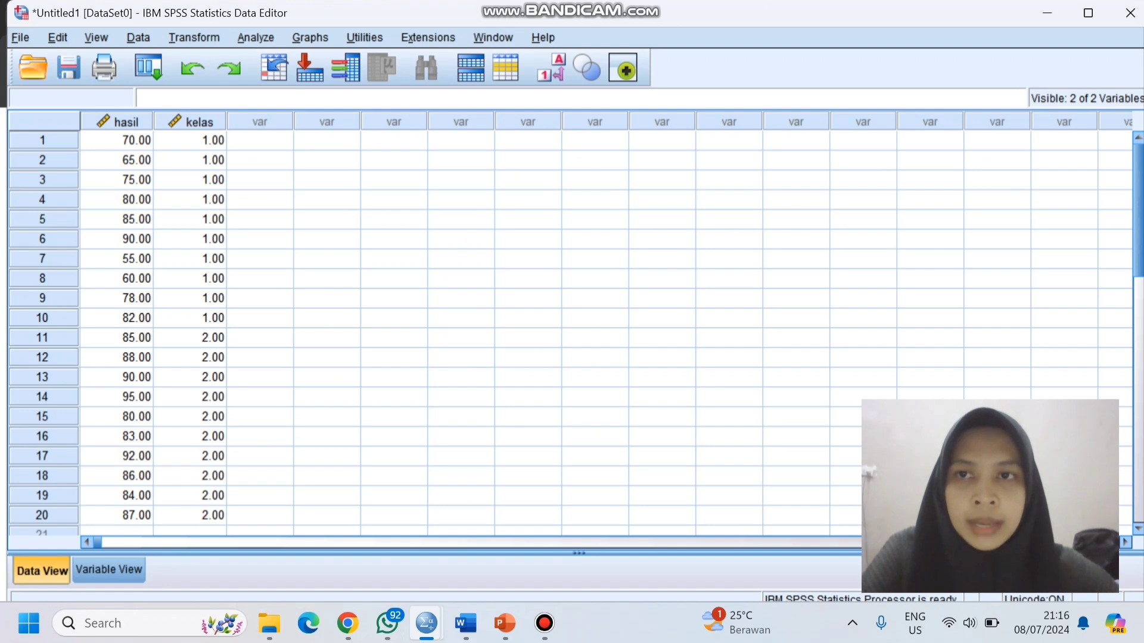
Step: Open the legacy nonparametric test for 2 Independent Samples, assigning hasil belajar matematika as test variable and kelas as grouping variable
left_click(255, 37)
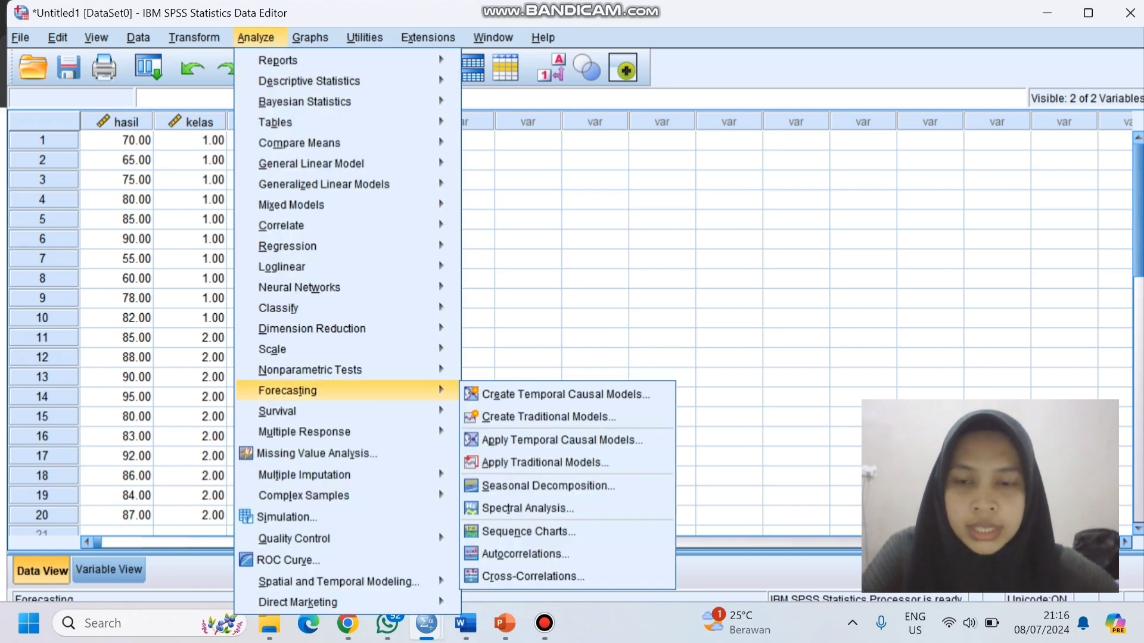
mouse_move(304, 432)
mouse_move(310, 370)
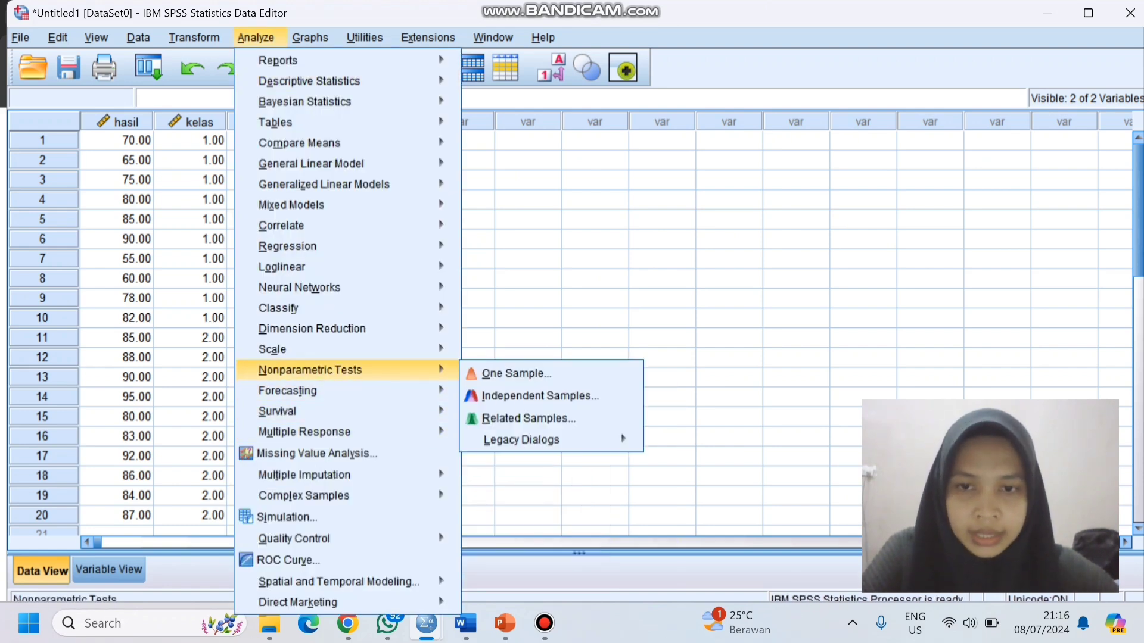
mouse_move(522, 440)
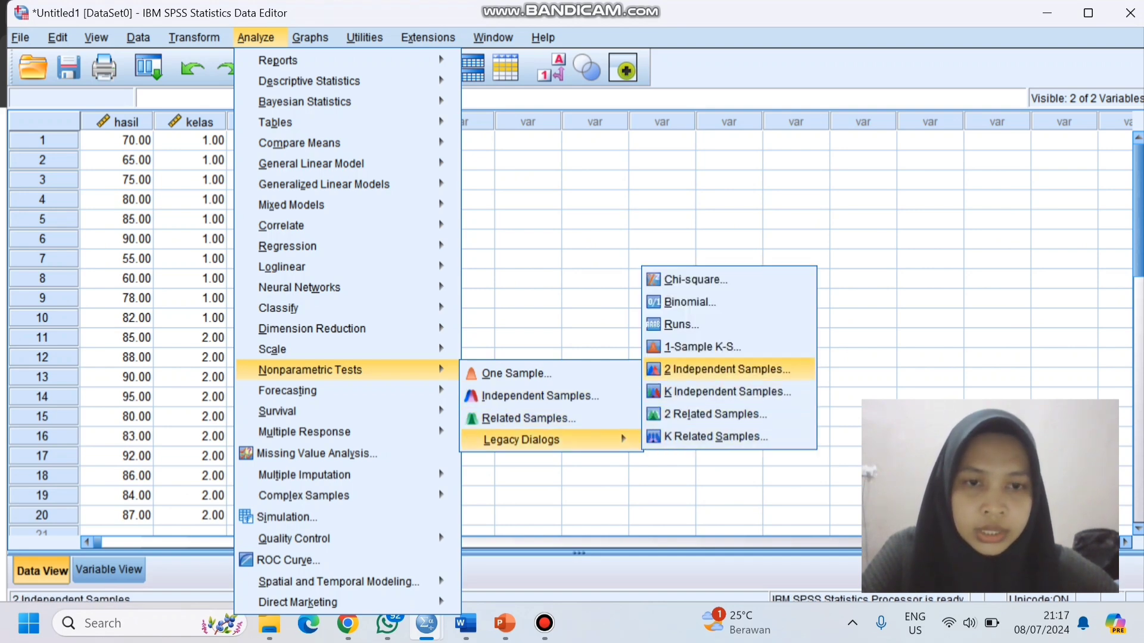
left_click(727, 369)
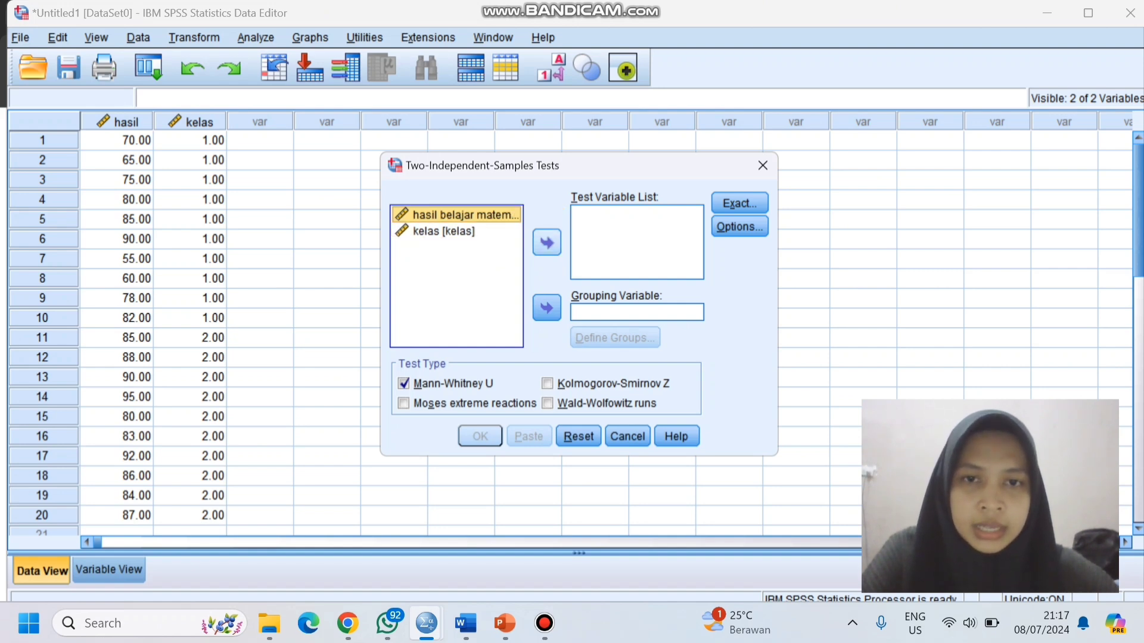
left_click(547, 242)
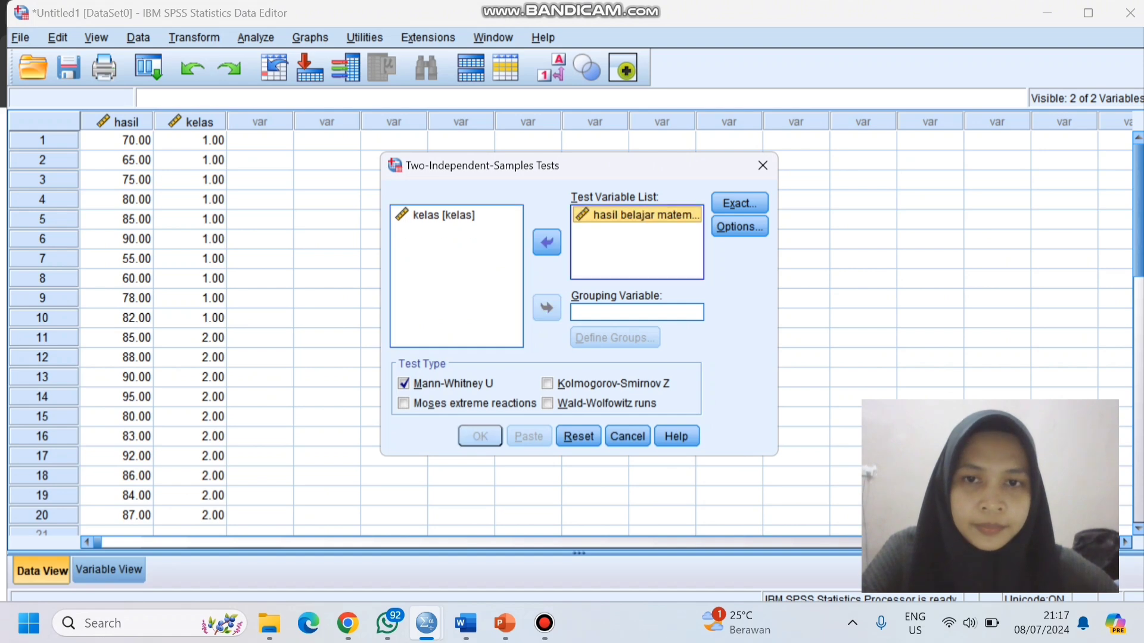
left_click(444, 215)
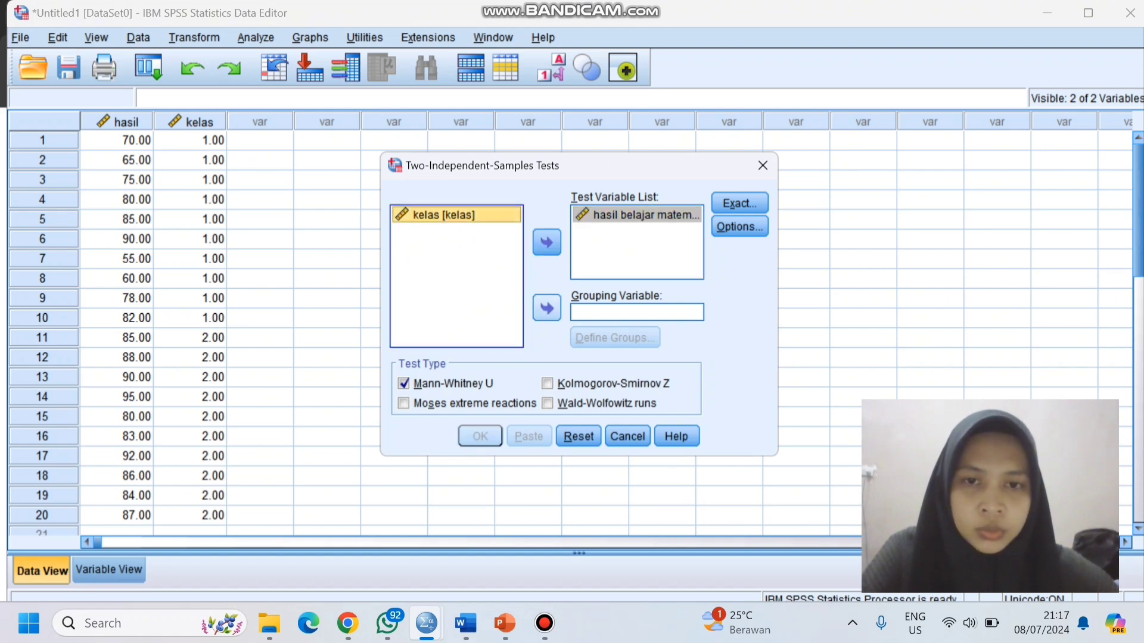
left_click(546, 308)
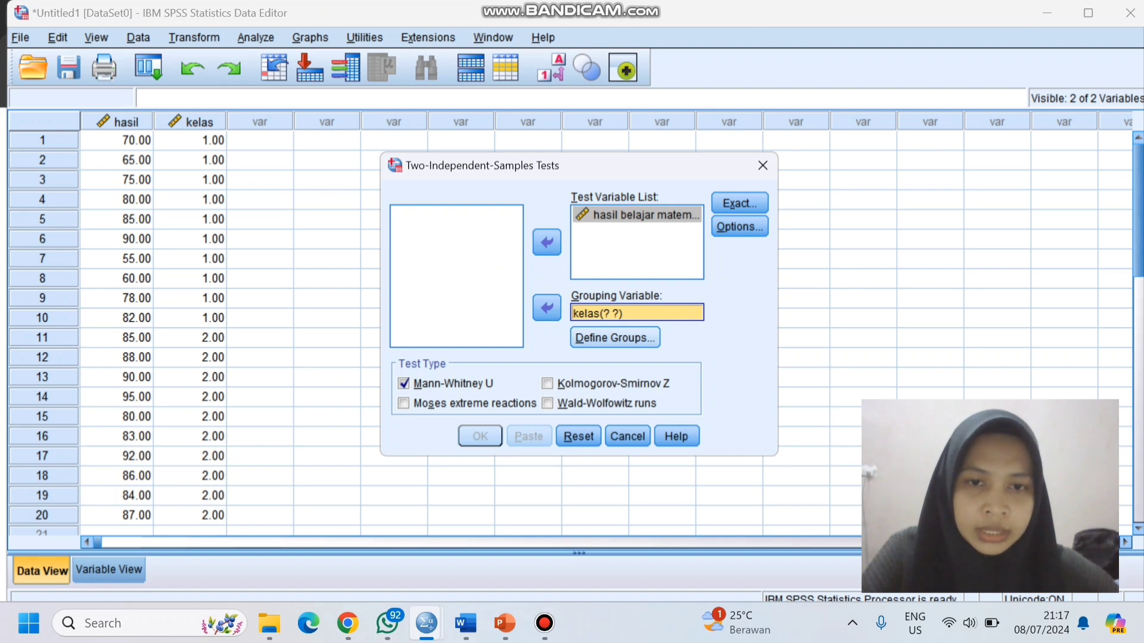
Step: Define the kelas groups as 1 and 2 and run the Mann-Whitney U test
left_click(614, 338)
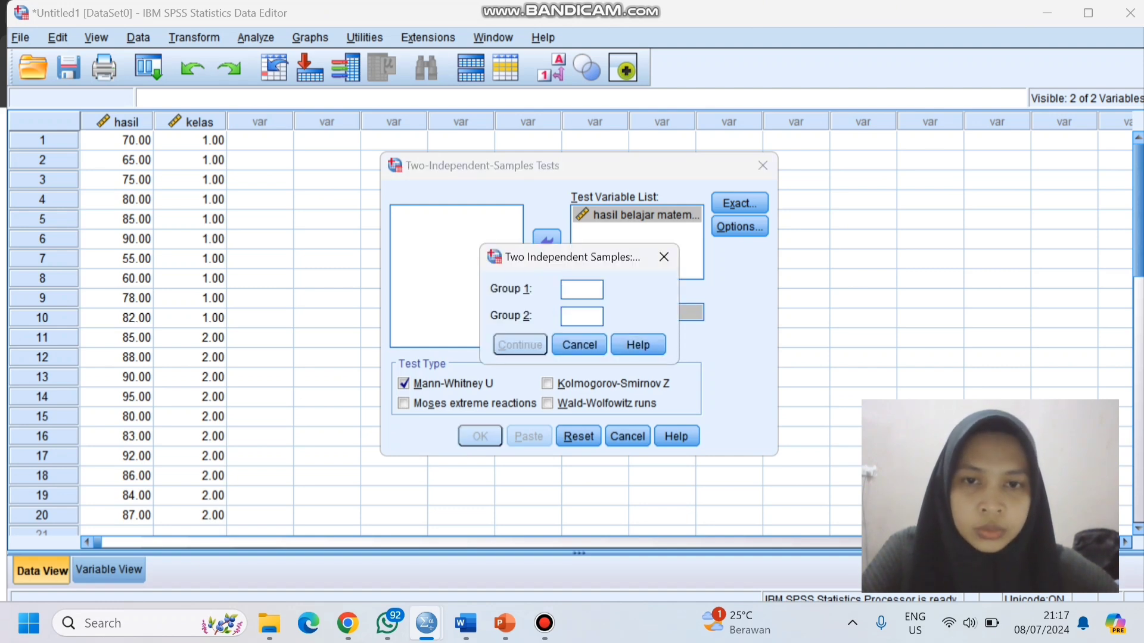
type("1")
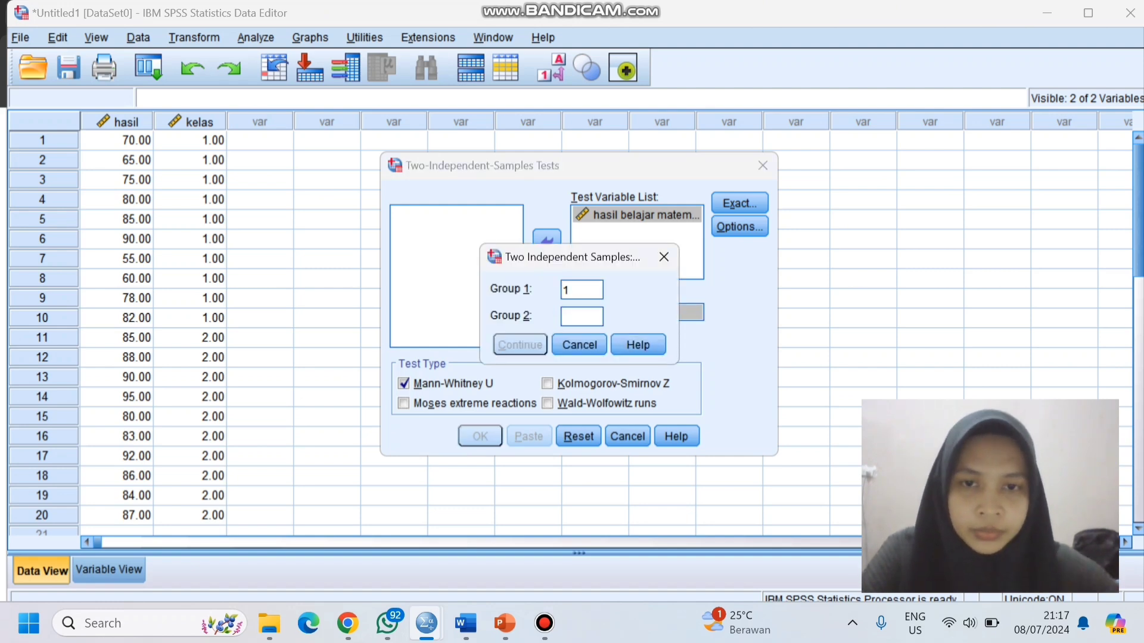
key("Tab")
type("2")
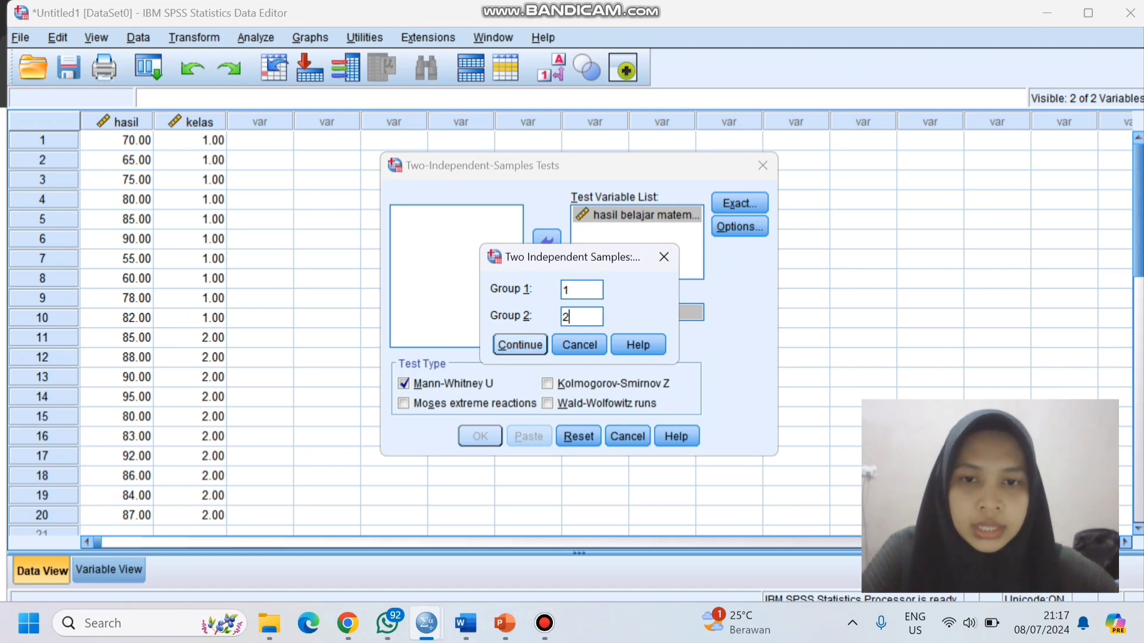
left_click(520, 345)
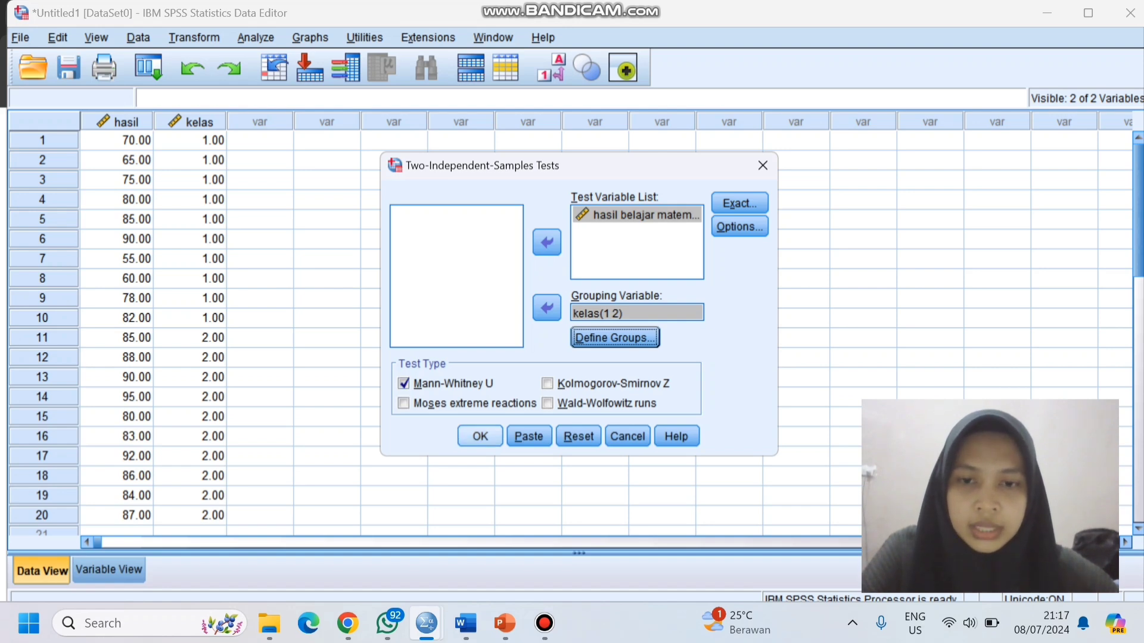
left_click(480, 436)
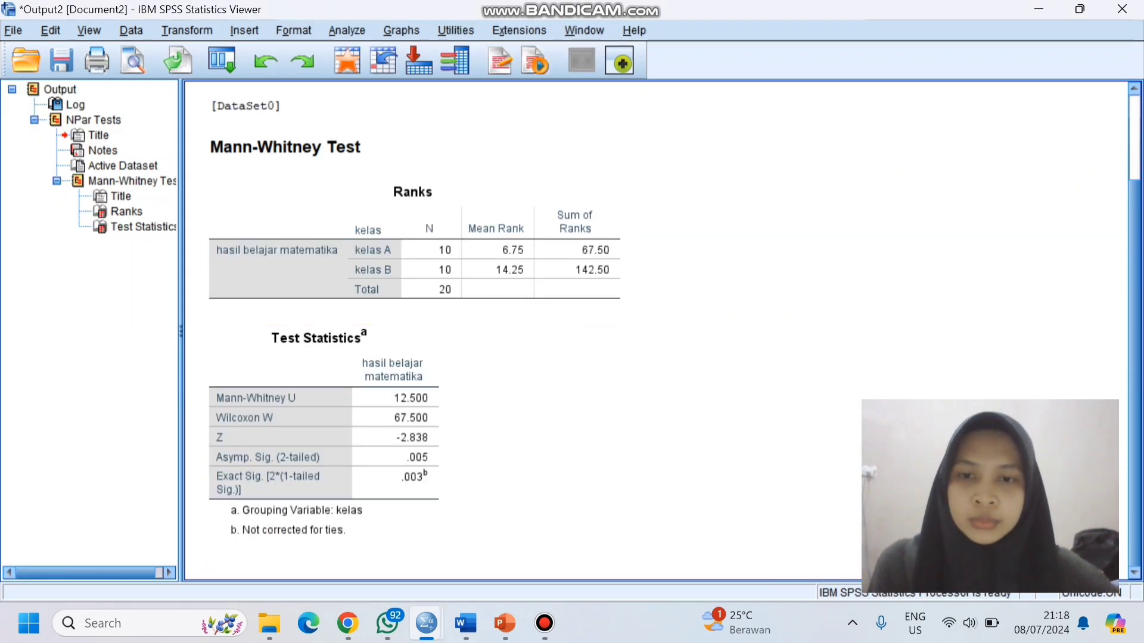